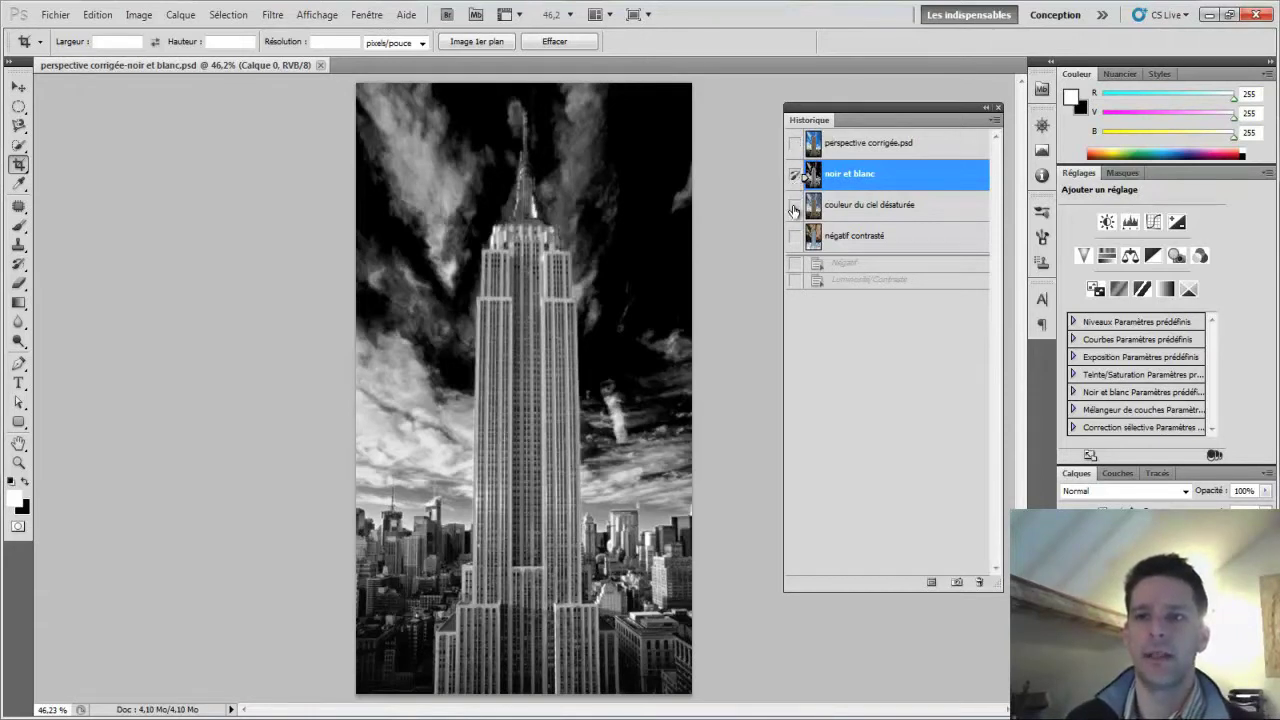
left_click(795, 266)
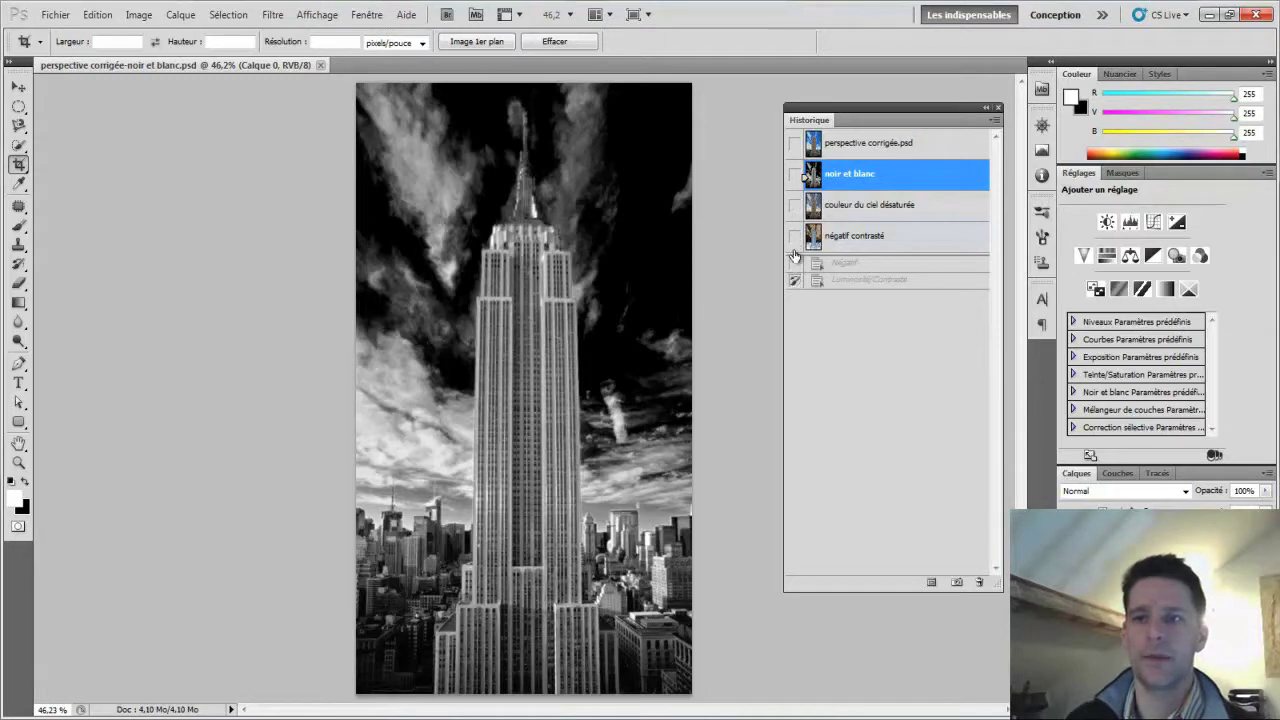
left_click(795, 206)
left_click(795, 175)
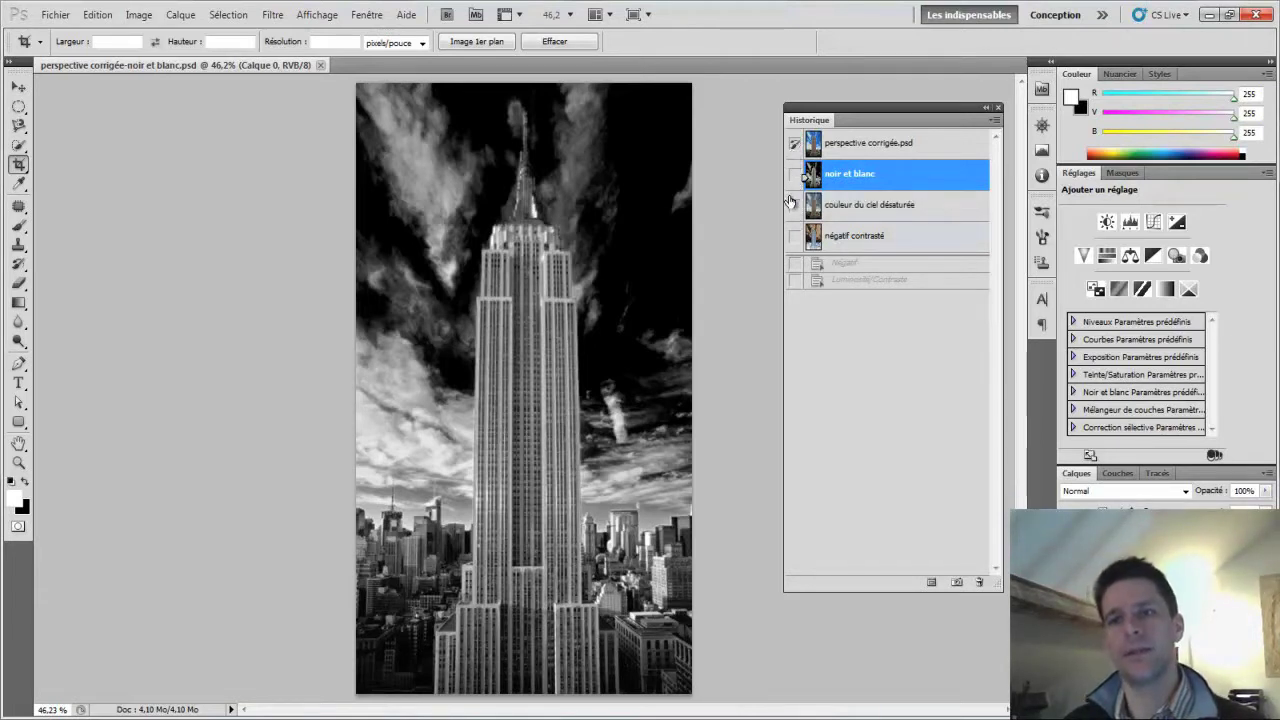
left_click(796, 176)
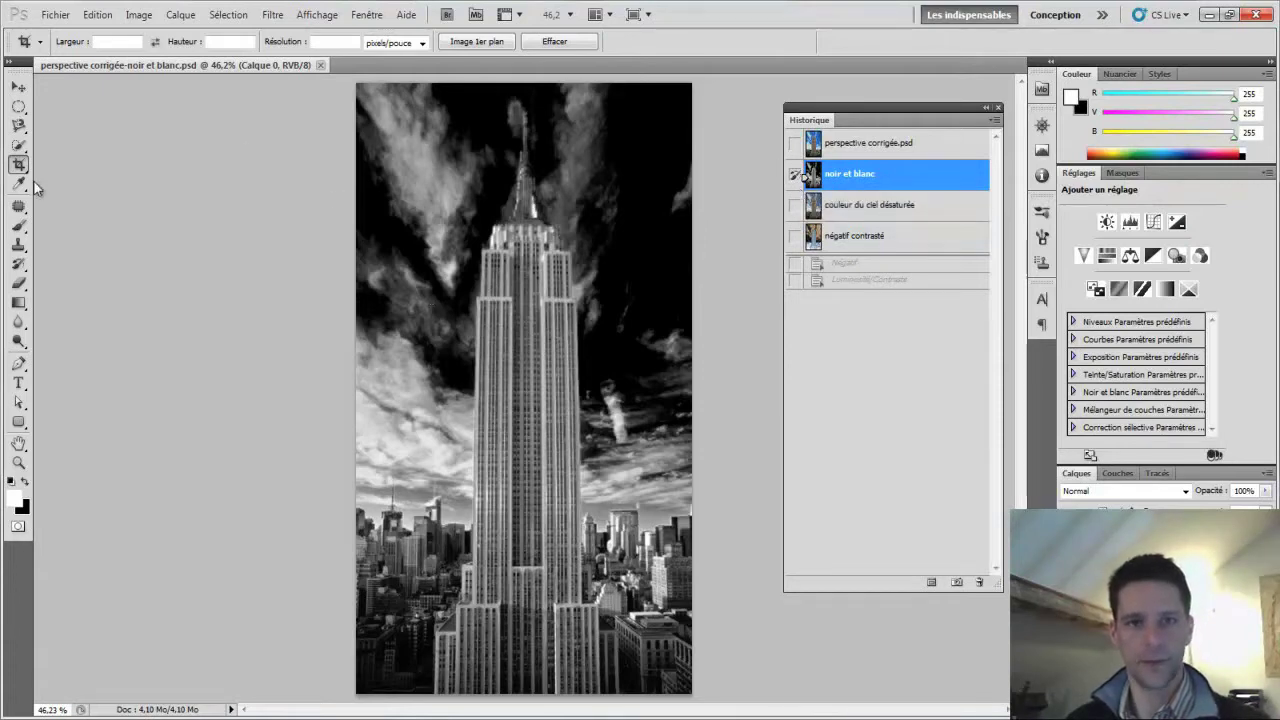
Activate the History Brush, keeping the "noir et blanc" snapshot as the image state and "couleur du ciel désaturée" as the brush source
left_click(18, 264)
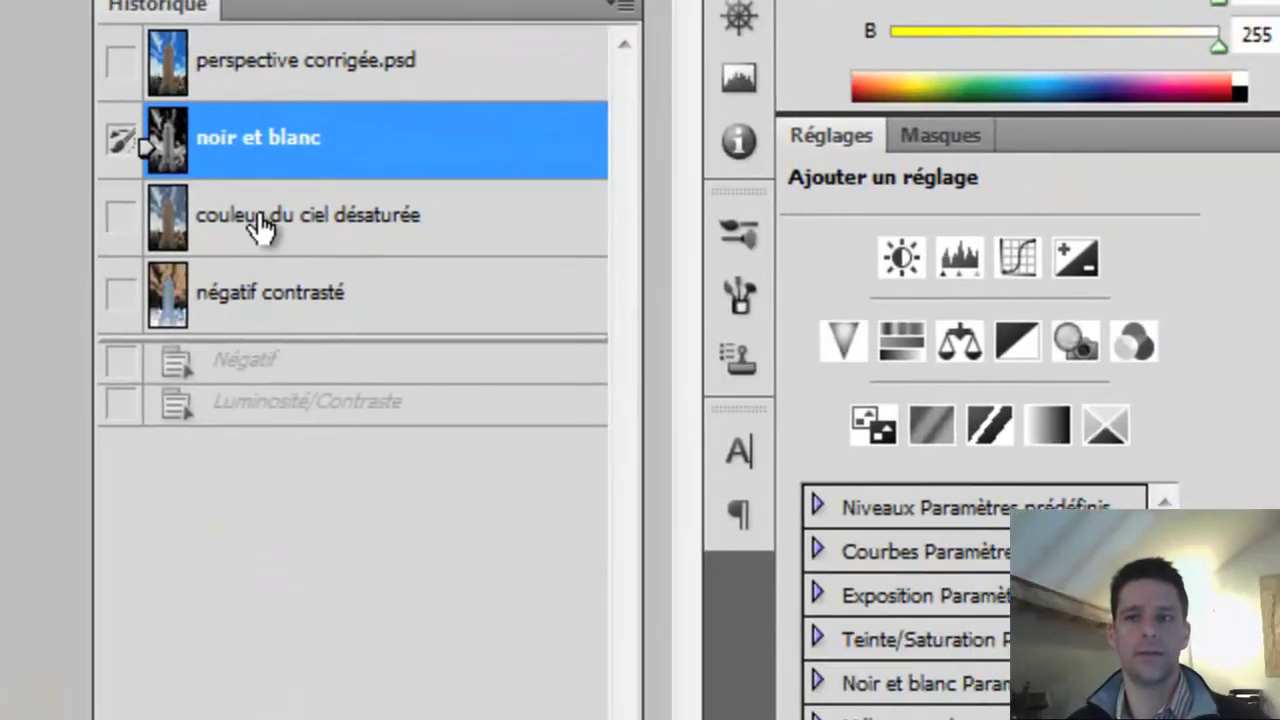
left_click(258, 225)
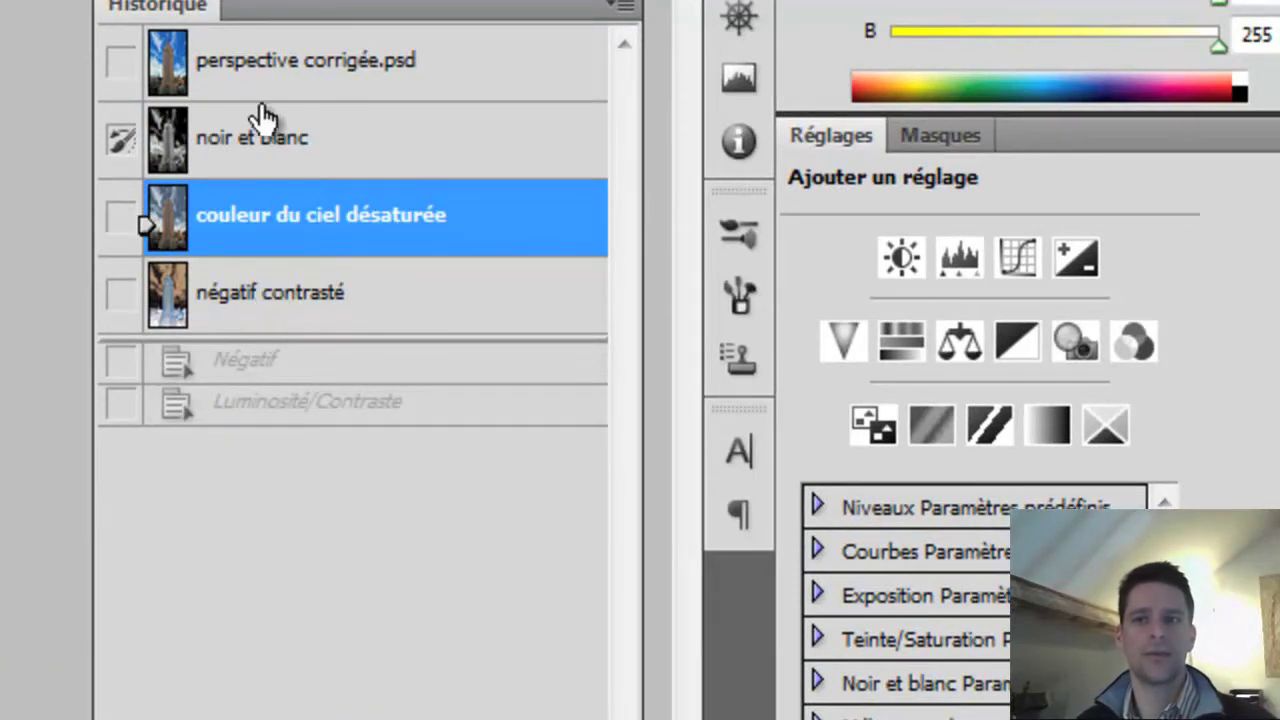
left_click(251, 147)
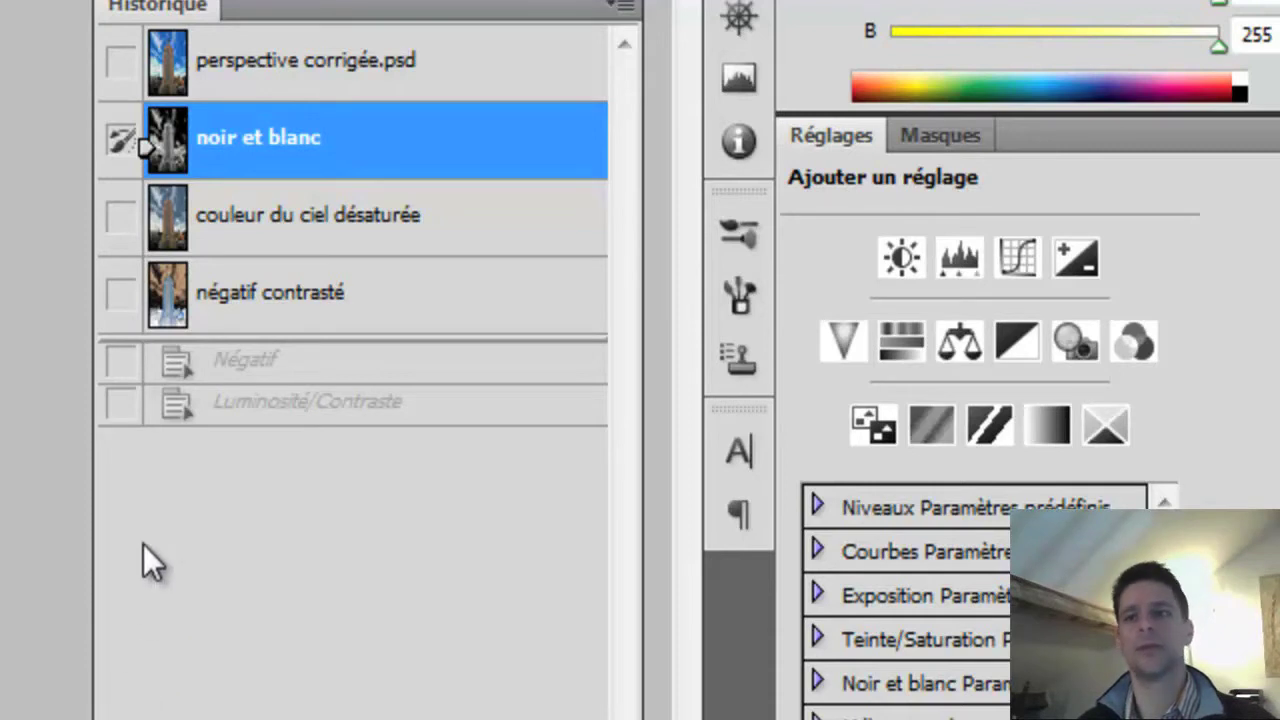
left_click(121, 220)
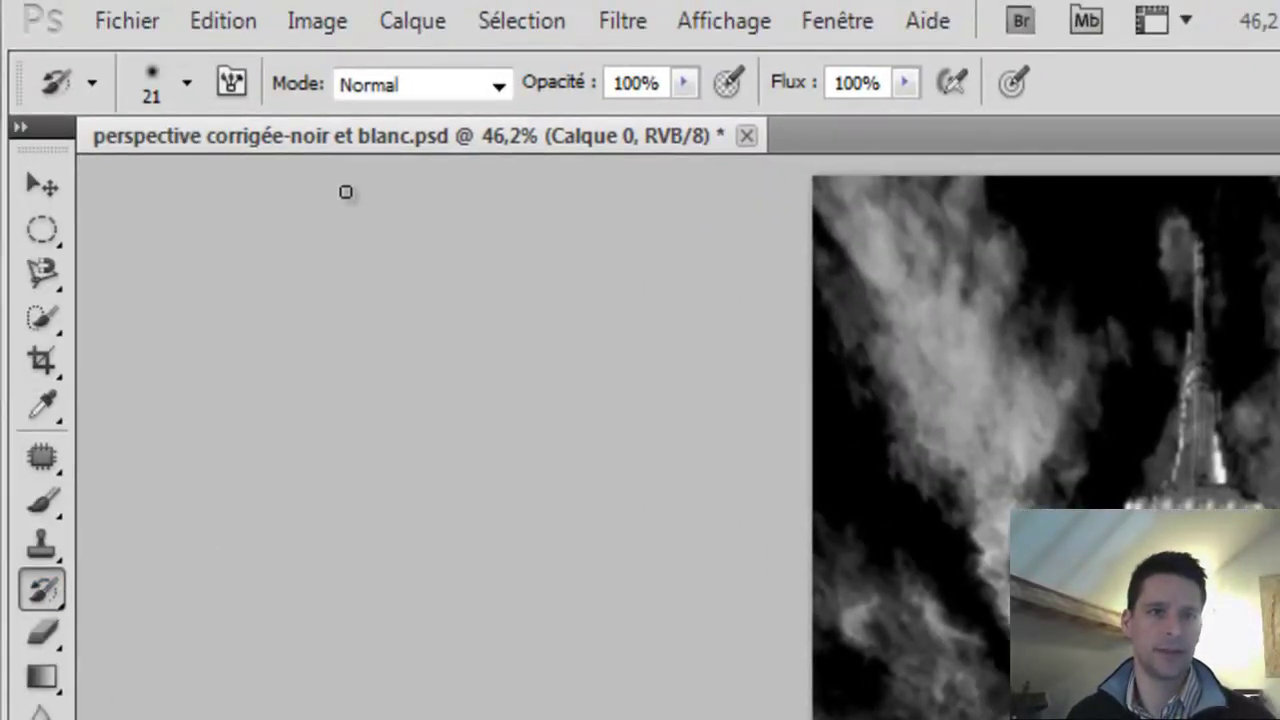
Set the History Brush size to 250 px and its hardness to 90%
left_click(194, 84)
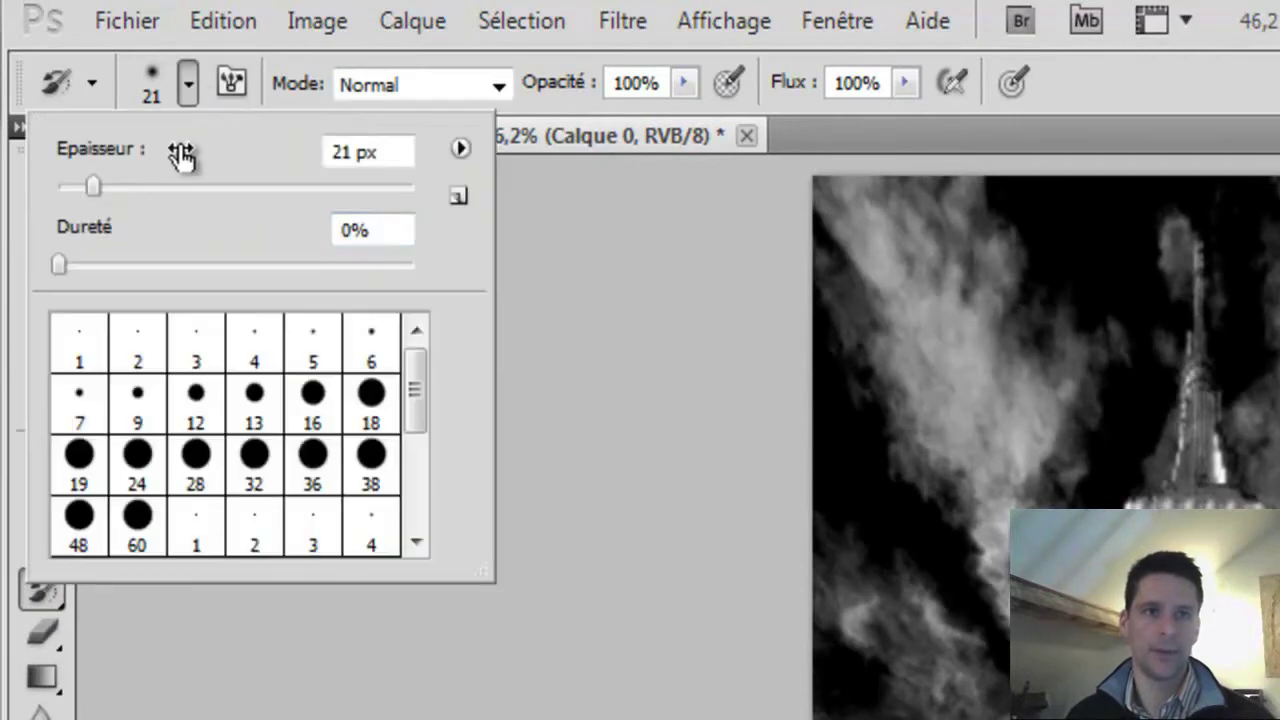
left_click(247, 189)
left_click_drag(293, 190, 317, 188)
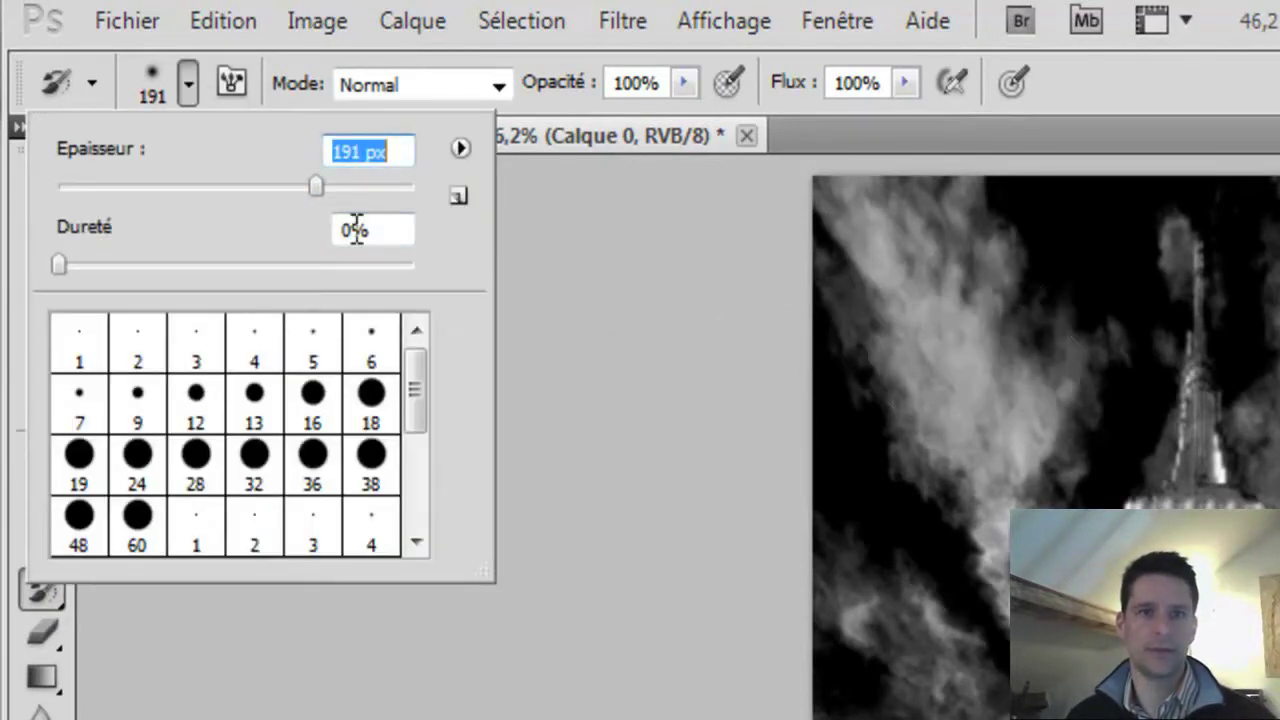
left_click_drag(314, 188, 342, 185)
left_click_drag(68, 266, 318, 268)
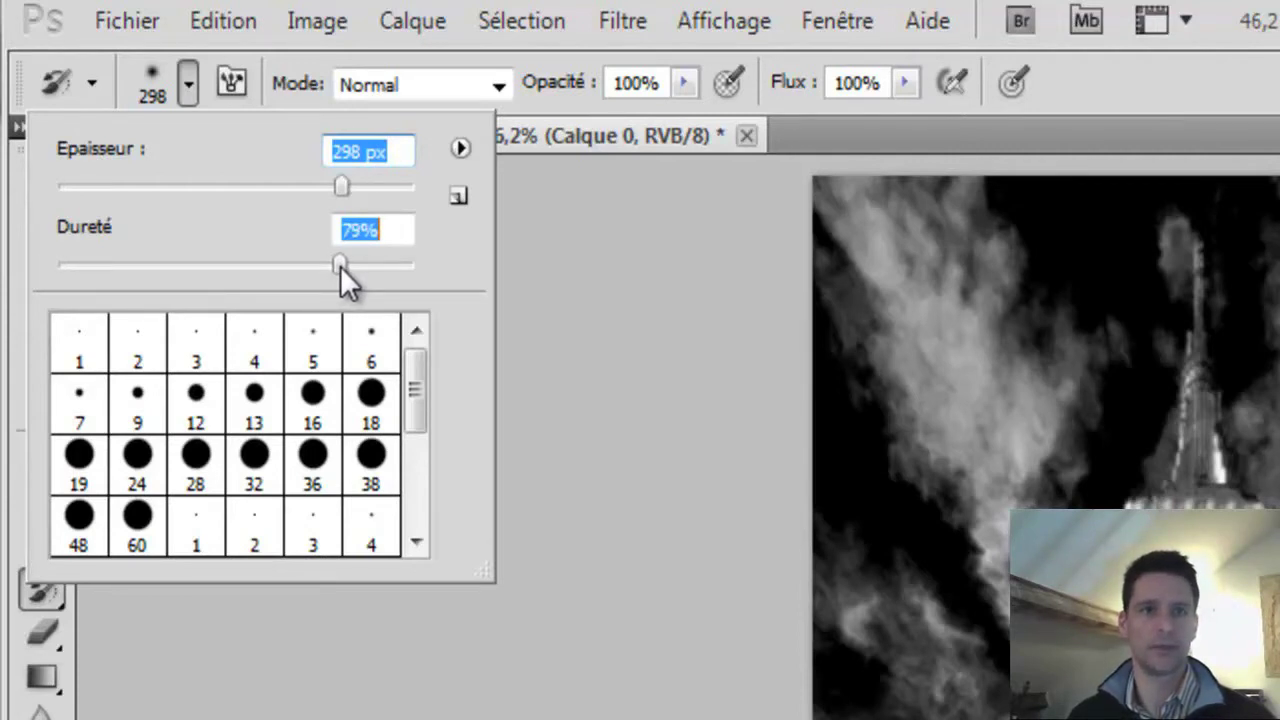
left_click_drag(342, 266, 342, 266)
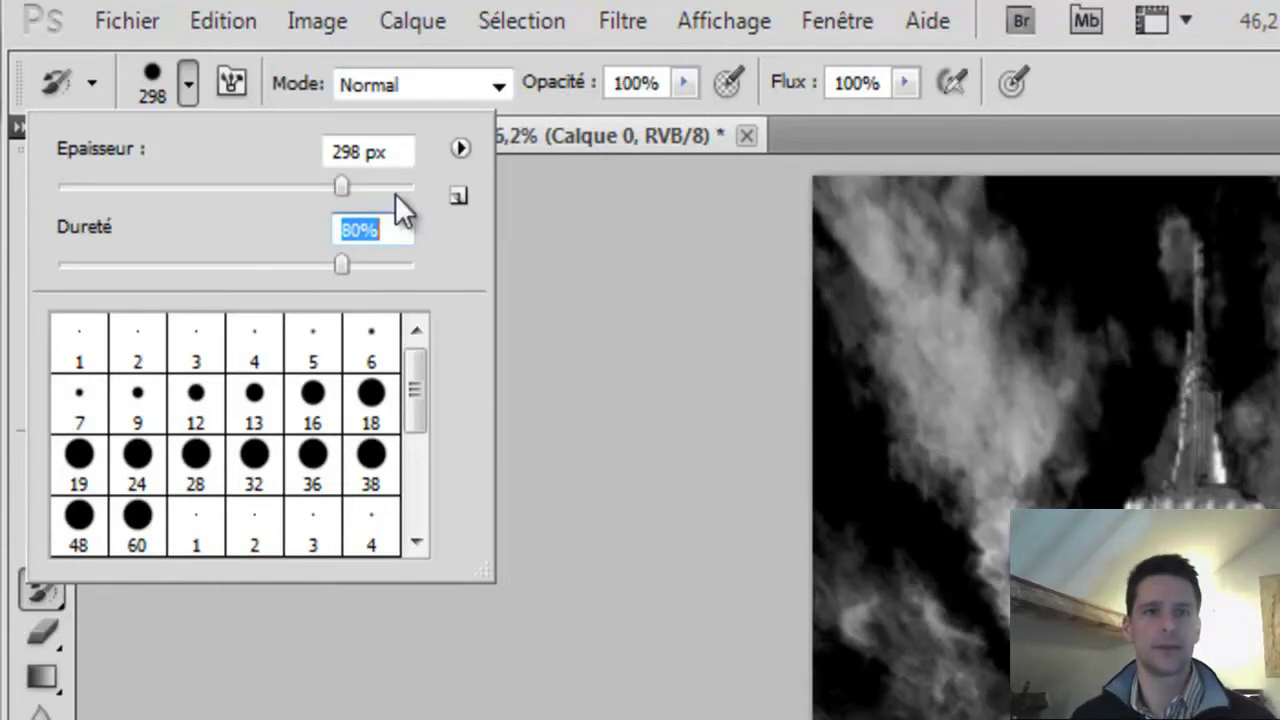
left_click(363, 150)
left_click(406, 241)
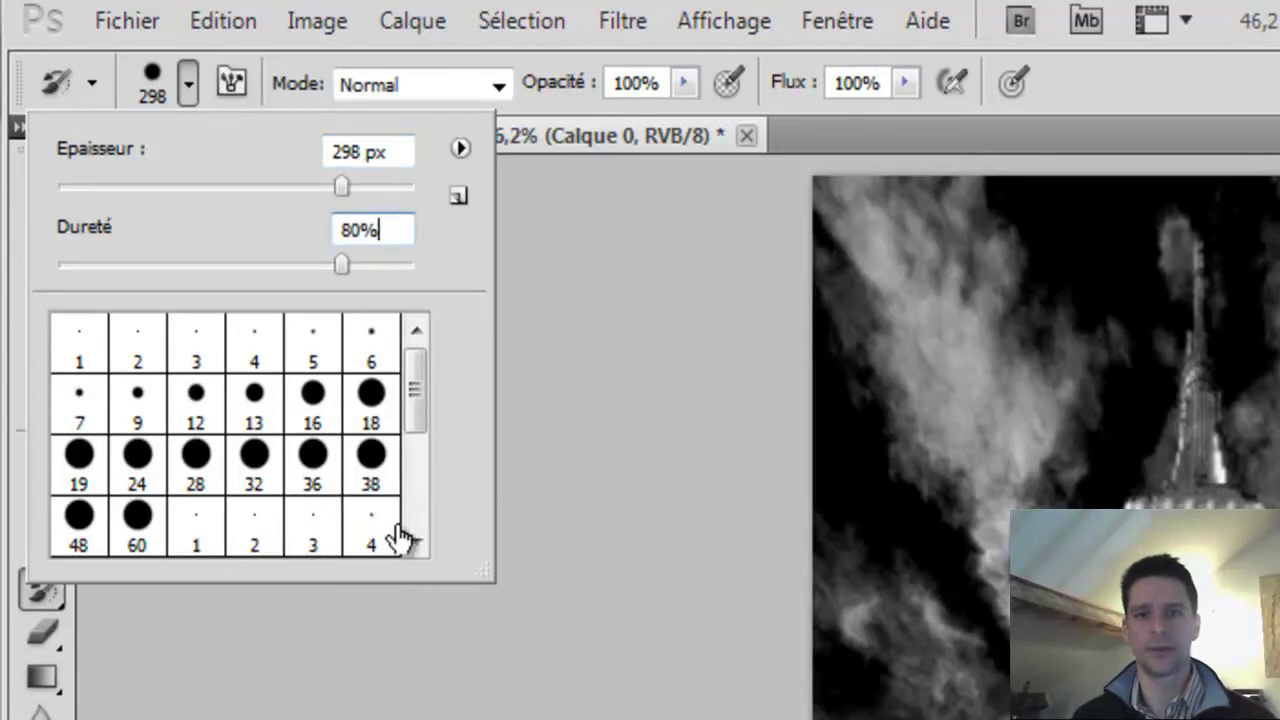
left_click_drag(341, 264, 346, 264)
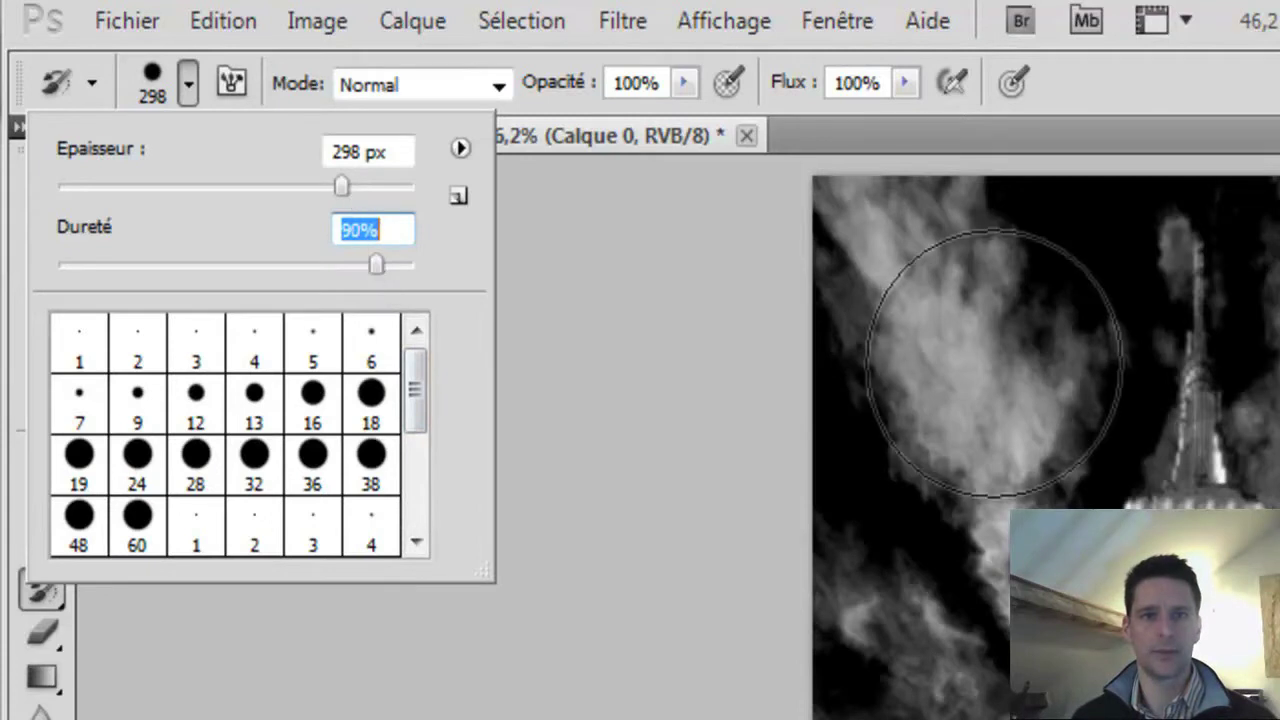
left_click_drag(345, 200, 331, 200)
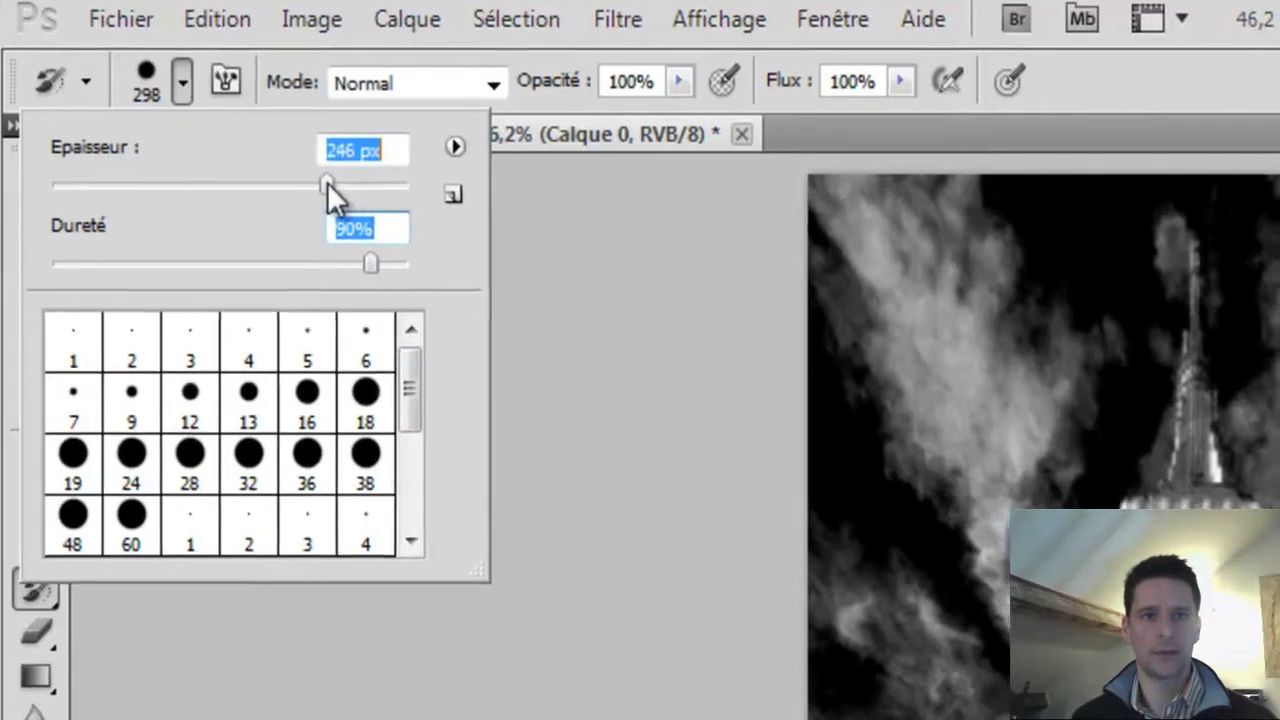
type("250")
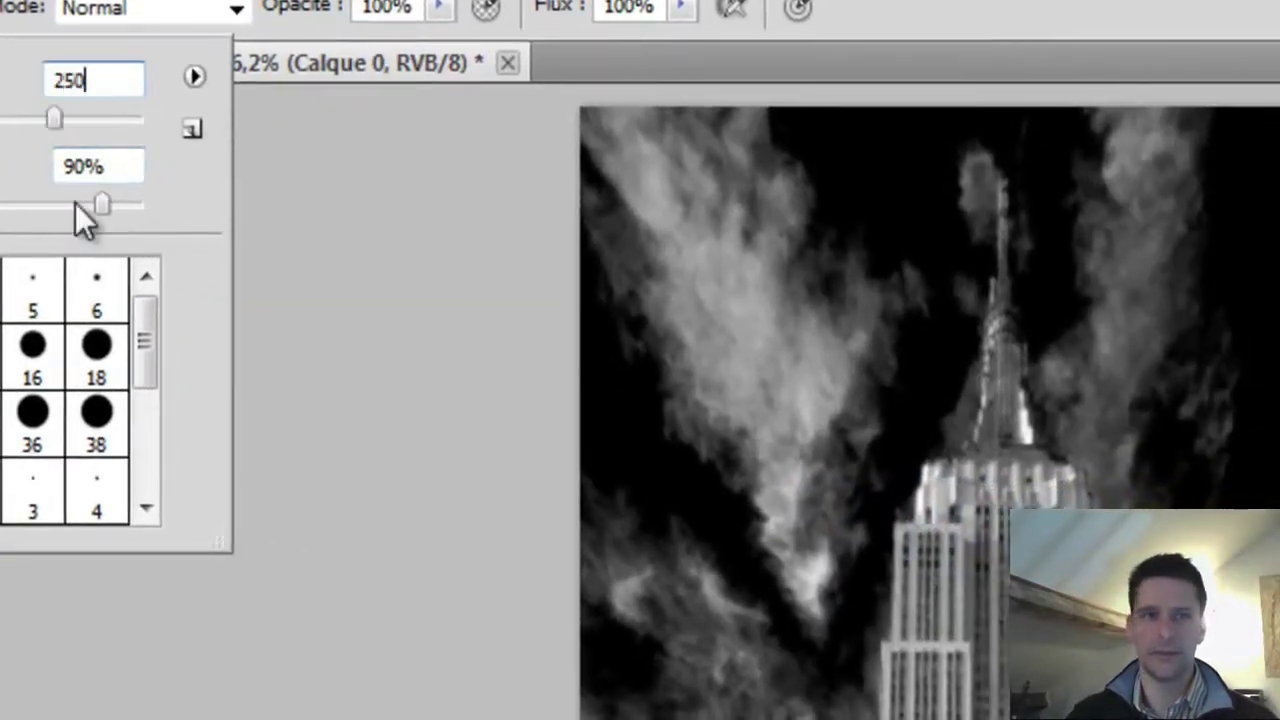
key("Return")
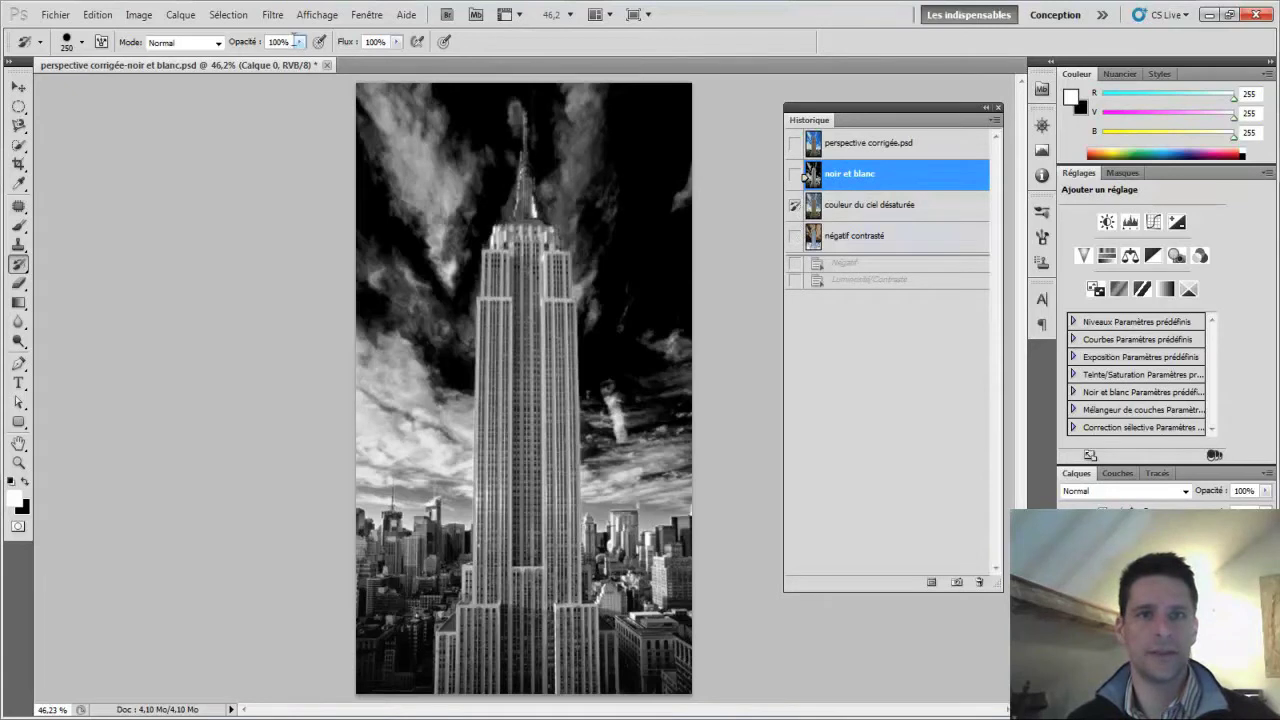
Paint the desaturated sky colour back over the whole sky around the skyscraper with the History Brush
mouse_move(650, 137)
left_mouse_down()
mouse_move(668, 241)
mouse_move(683, 97)
mouse_move(601, 120)
mouse_move(582, 105)
mouse_move(575, 182)
mouse_move(612, 228)
mouse_move(621, 272)
mouse_move(620, 460)
mouse_move(670, 477)
mouse_move(695, 346)
mouse_move(691, 184)
left_mouse_up()
mouse_move(560, 91)
left_mouse_down()
mouse_move(494, 75)
mouse_move(462, 144)
mouse_move(384, 102)
mouse_move(343, 103)
mouse_move(408, 135)
mouse_move(413, 178)
mouse_move(455, 146)
mouse_move(441, 198)
mouse_move(461, 168)
mouse_move(425, 229)
mouse_move(424, 273)
mouse_move(368, 203)
mouse_move(361, 467)
mouse_move(383, 455)
mouse_move(430, 478)
mouse_move(425, 258)
mouse_move(422, 471)
left_mouse_up()
mouse_move(435, 243)
left_mouse_down()
mouse_move(427, 363)
mouse_move(423, 229)
mouse_move(428, 268)
left_mouse_up()
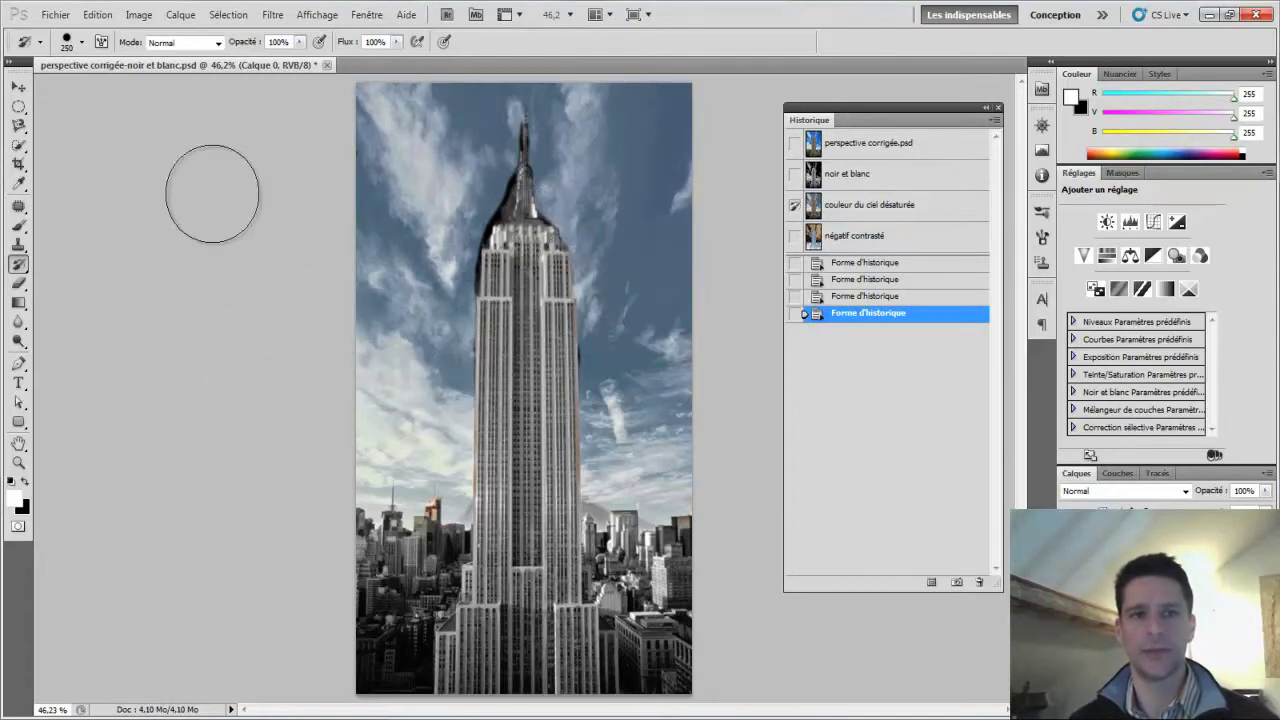
Reduce the History Brush size to 99 px and paint sky colour closer along both edges of the tower
left_click(82, 42)
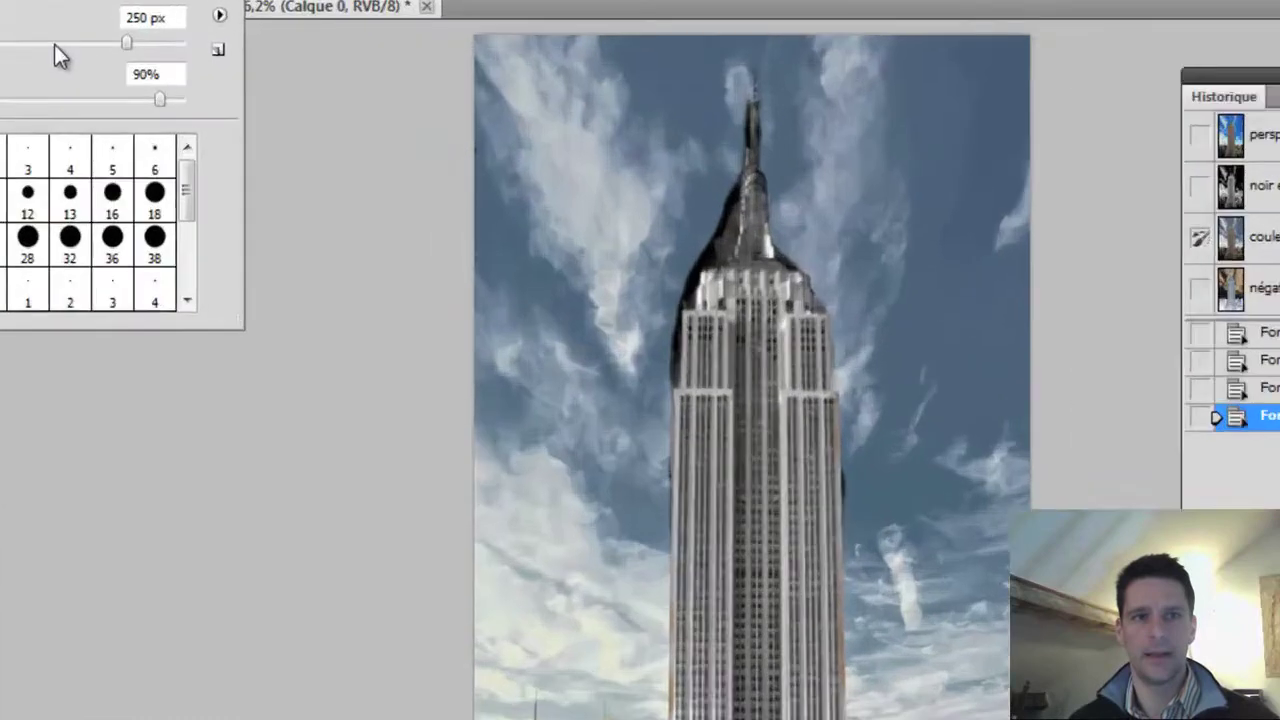
left_click(100, 88)
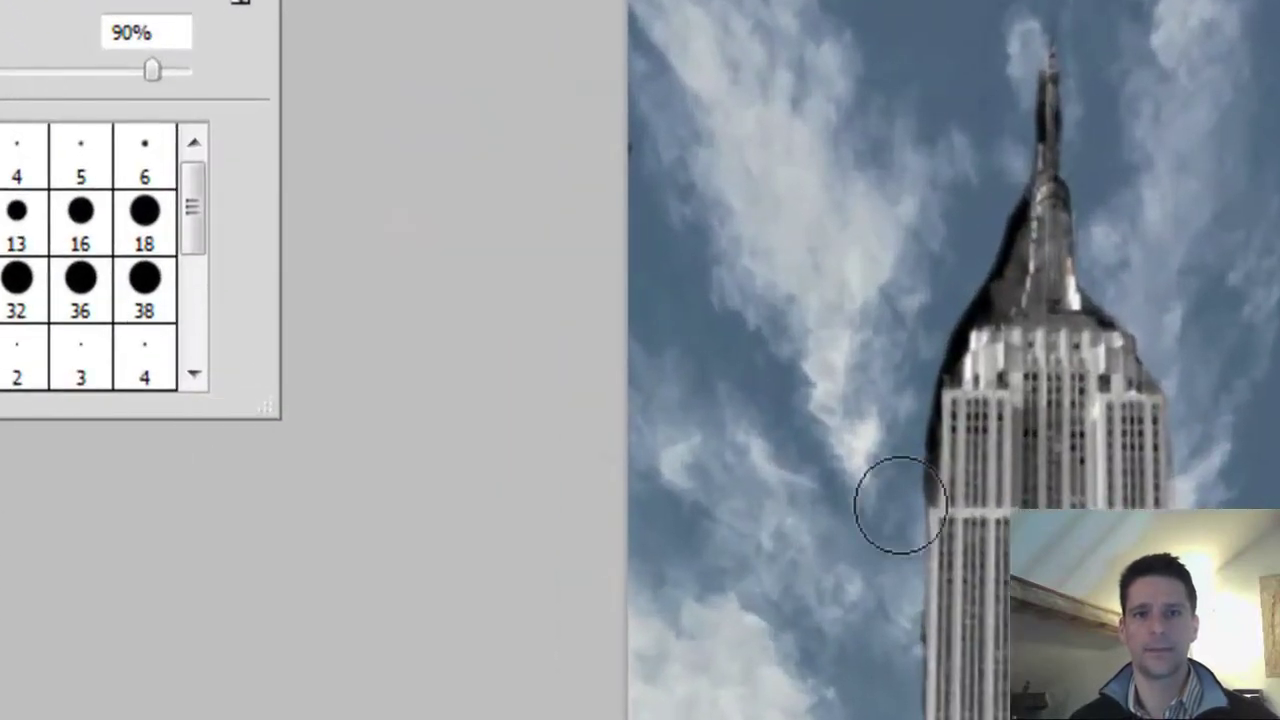
left_click(934, 284)
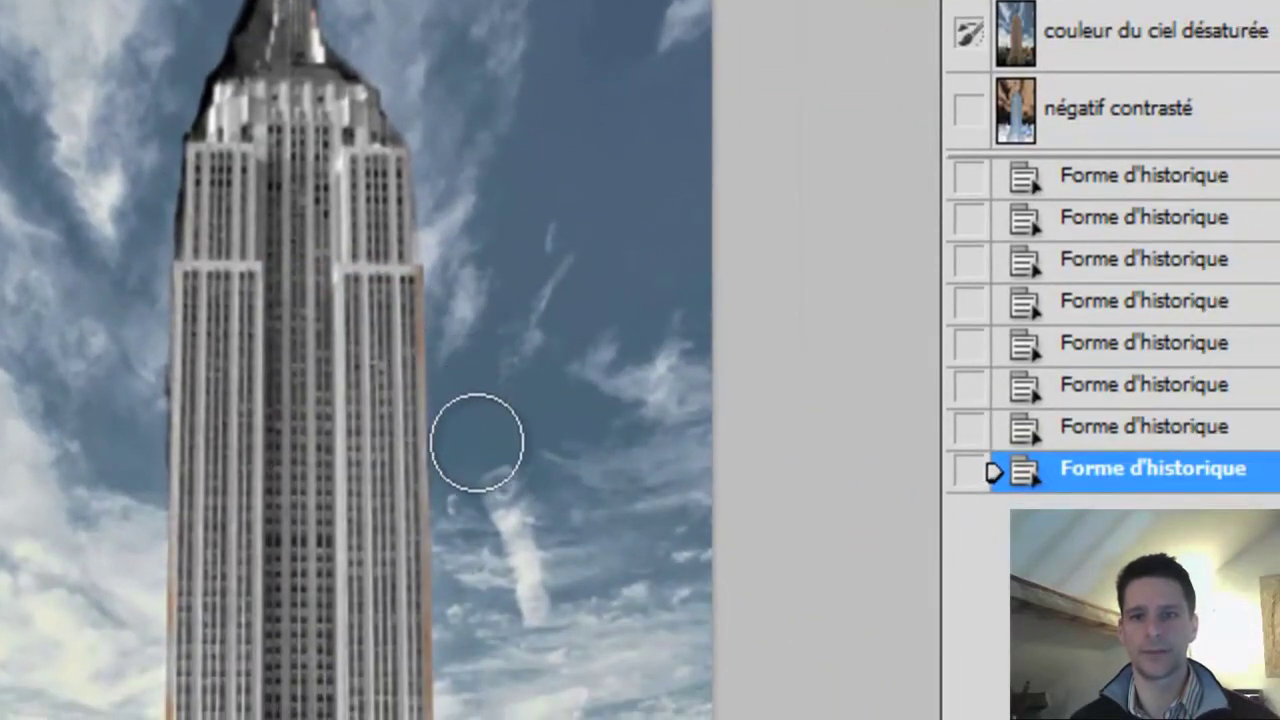
left_click(479, 458)
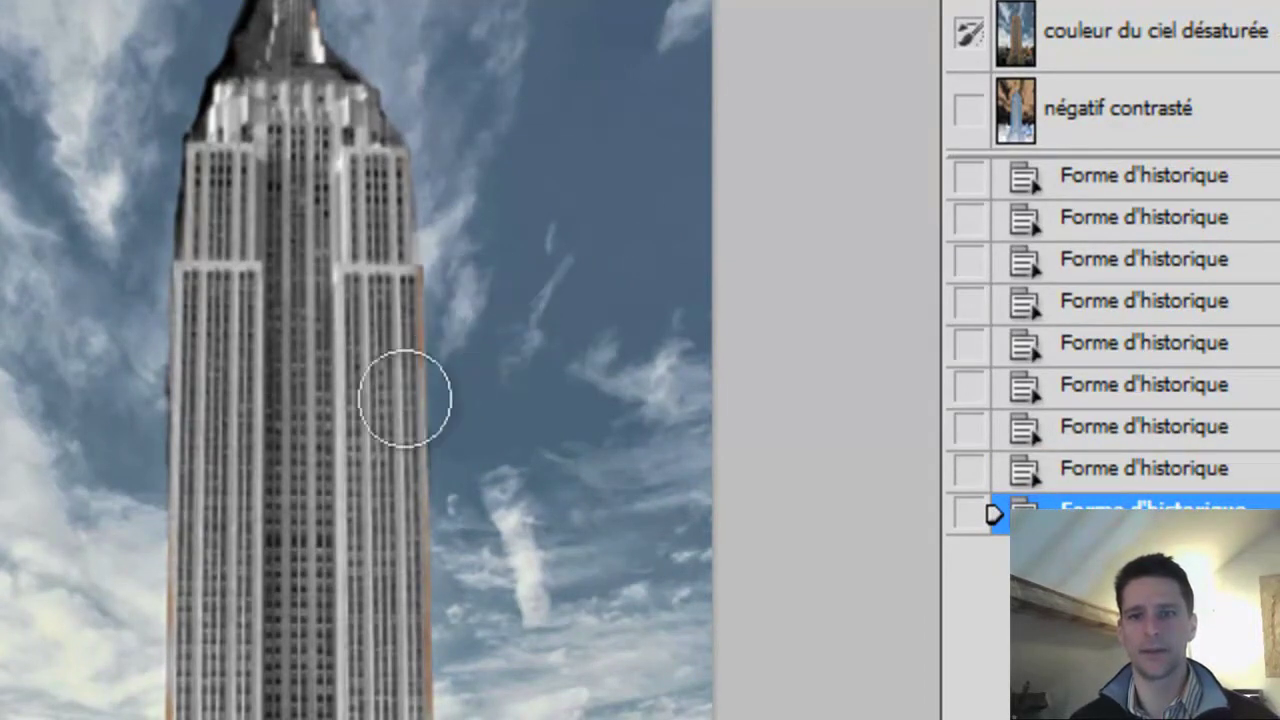
Restore black and white over the orange colour spills on the tower's facade, its edges and the skyline buildings, using "noir et blanc" as the source
left_click_drag(430, 381, 381, 426)
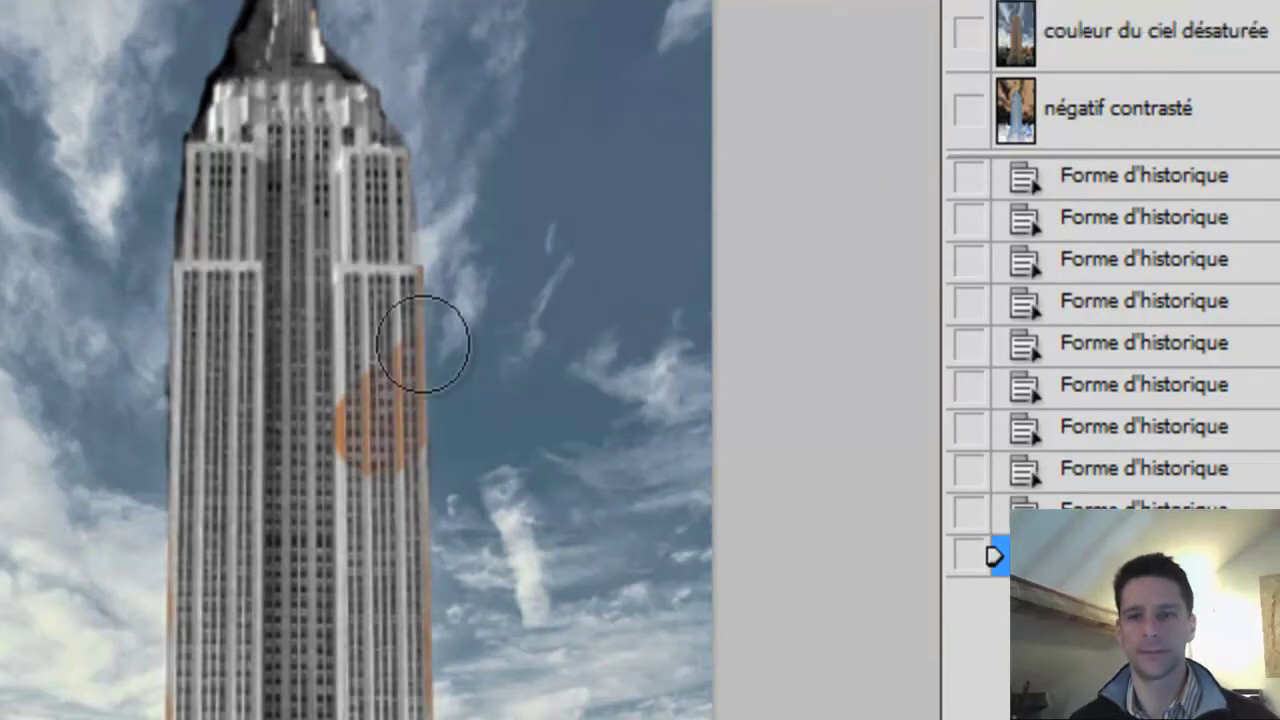
mouse_move(385, 327)
left_mouse_down()
mouse_move(375, 473)
mouse_move(377, 289)
left_mouse_up()
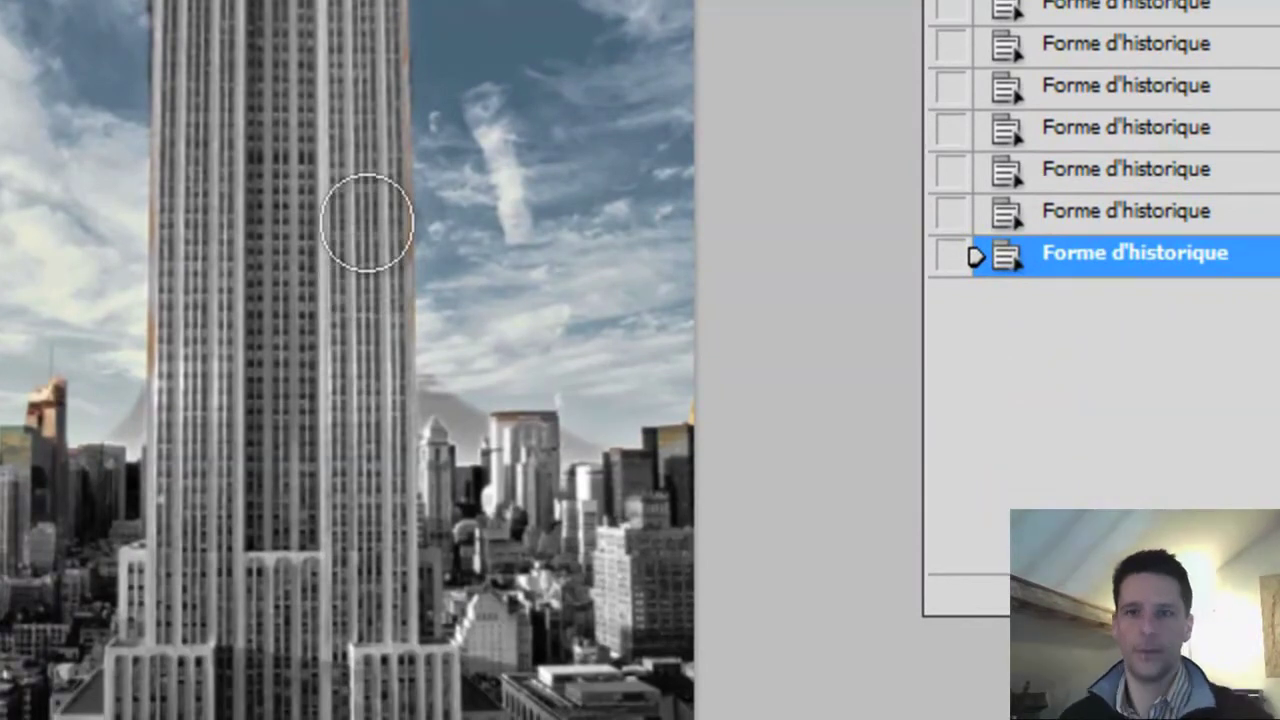
left_click_drag(46, 432, 15, 520)
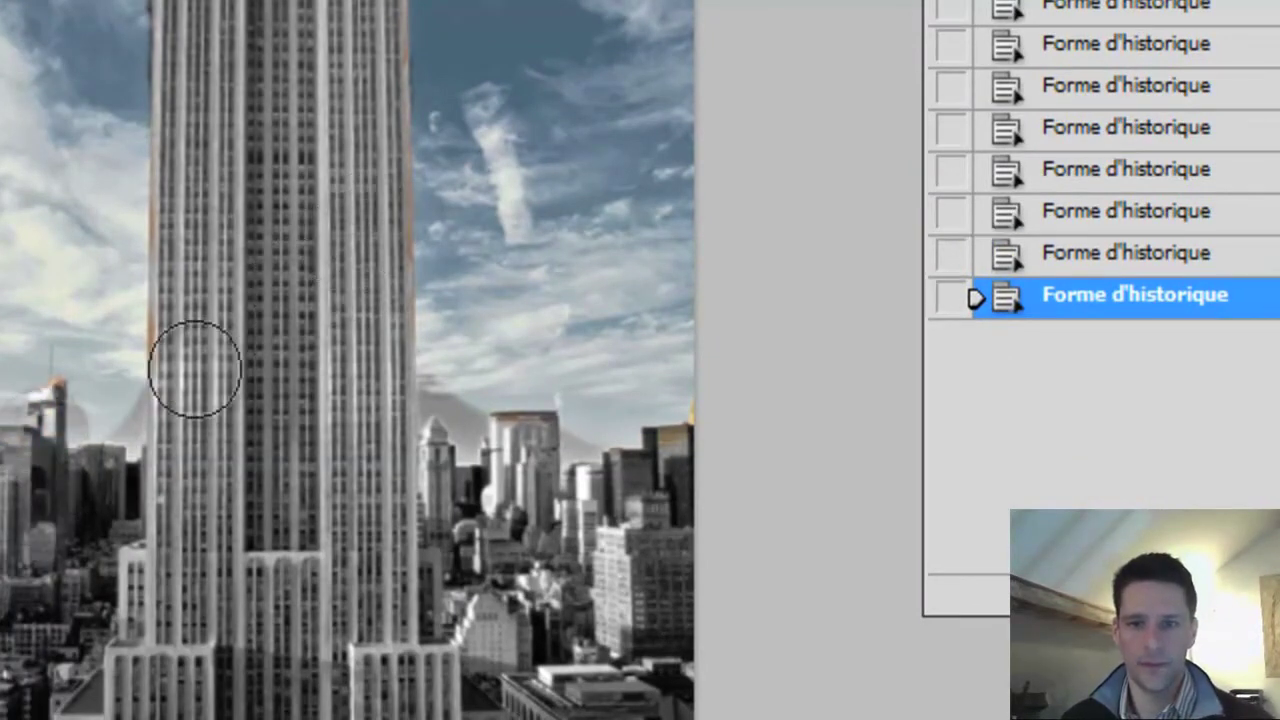
mouse_move(191, 348)
left_mouse_down()
mouse_move(199, 304)
mouse_move(248, 439)
left_mouse_up()
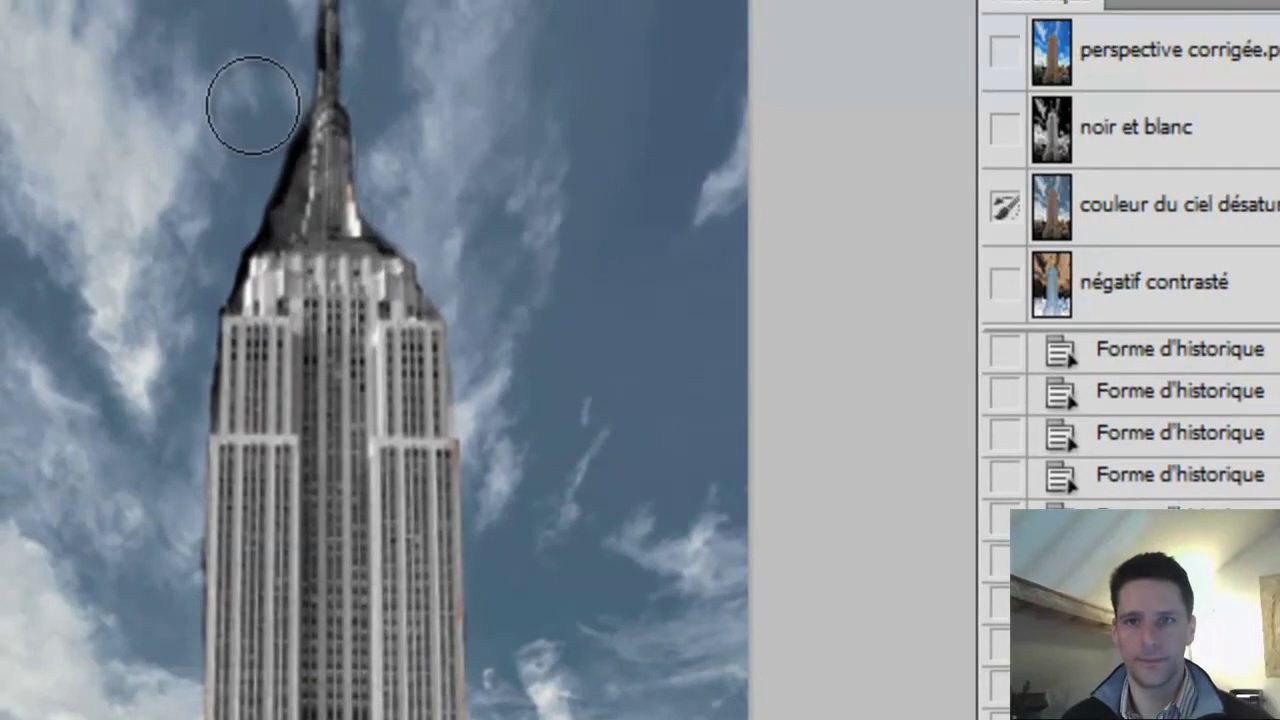
With "couleur du ciel désaturée" as the source and a 45 px brush, paint sky colour over the dark fringes around the spire and upper tower
mouse_move(253, 105)
left_mouse_down()
mouse_move(254, 141)
mouse_move(221, 208)
left_mouse_up()
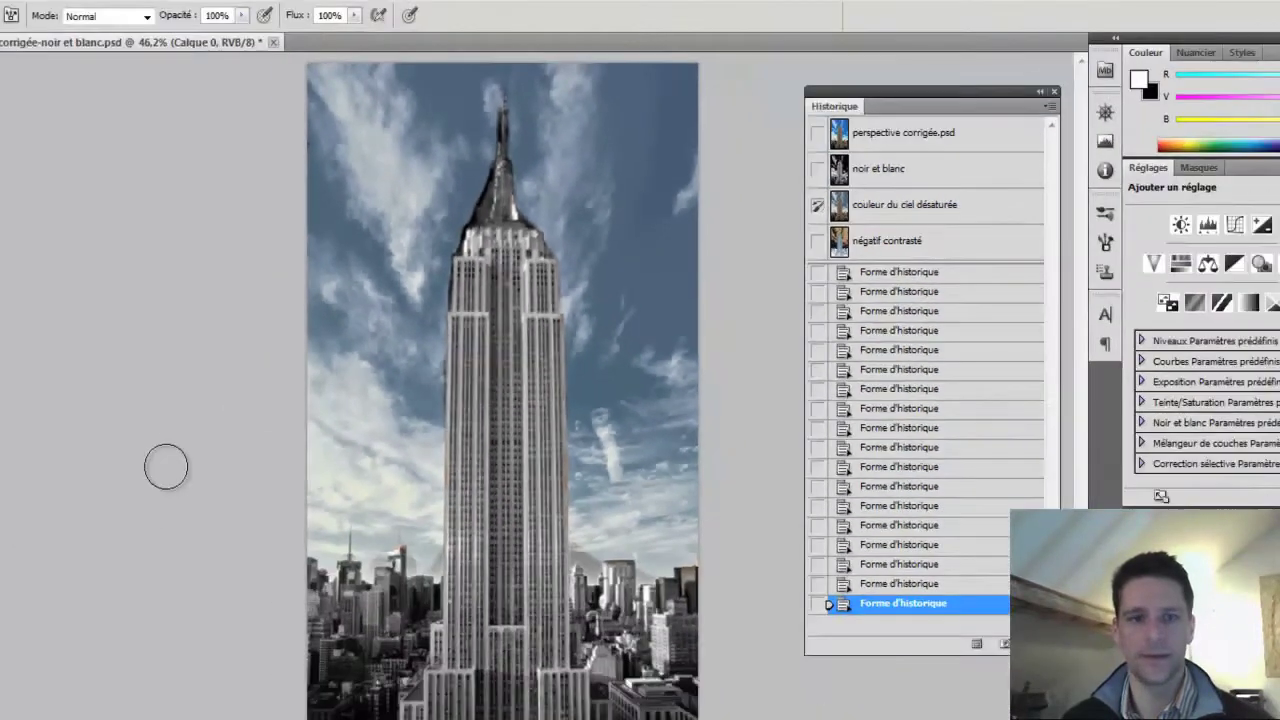
key("ctrl+plus")
key("ctrl+plus")
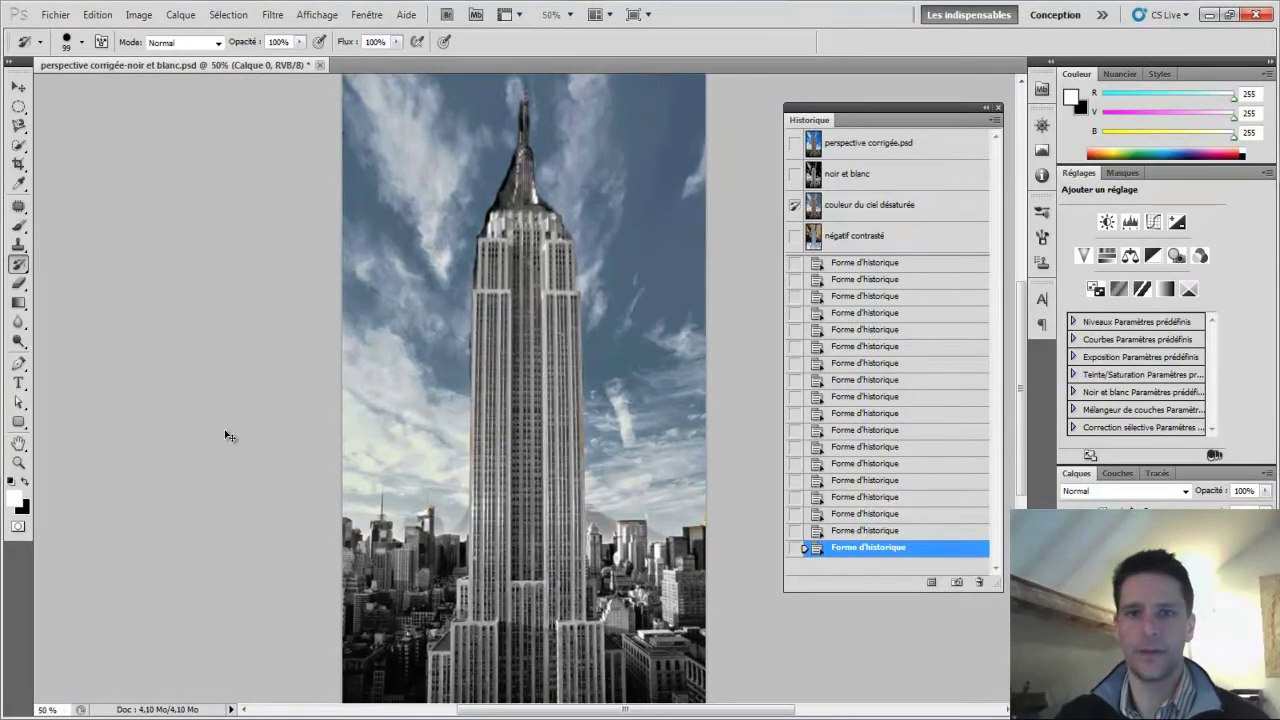
scroll(468, 325, "up", 3)
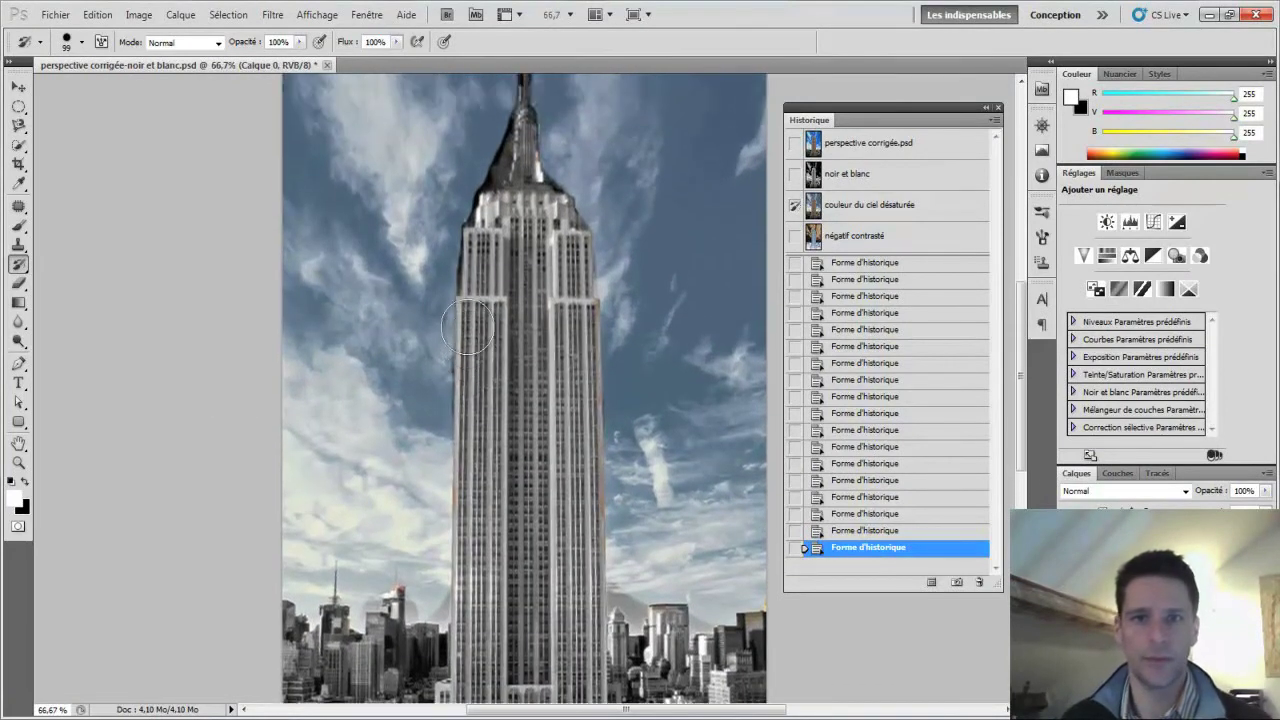
left_click(83, 47)
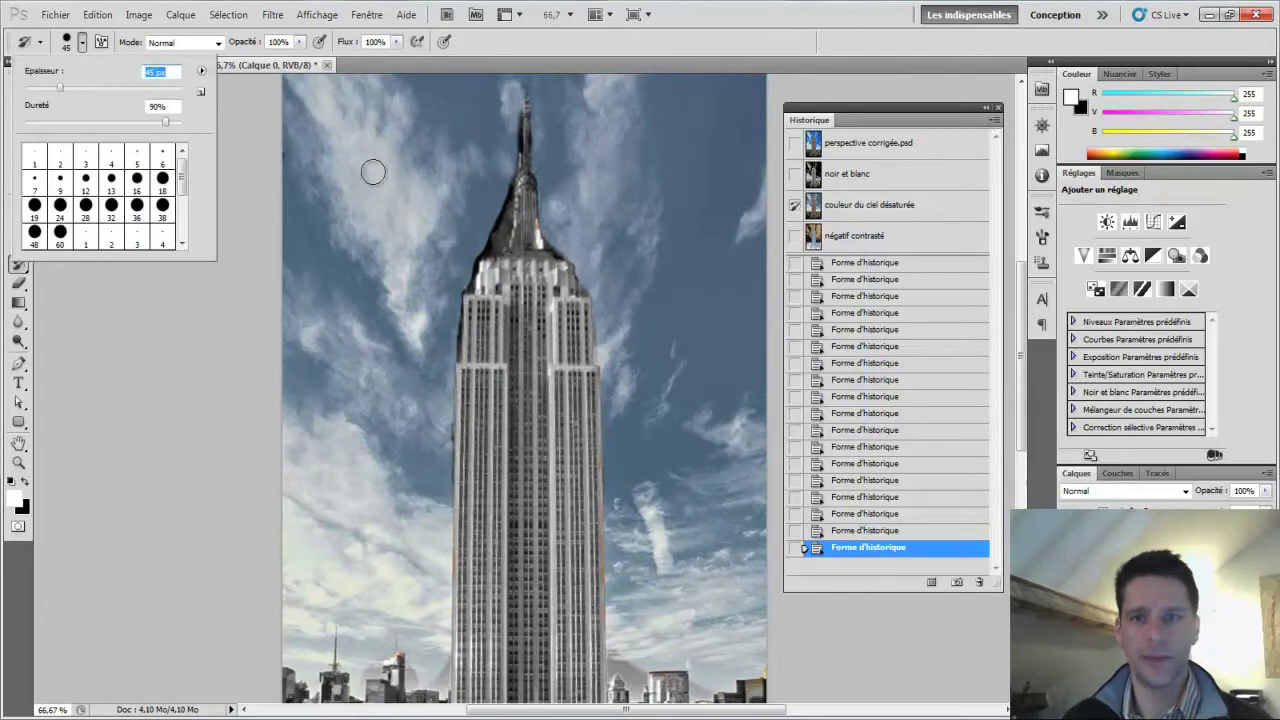
left_click_drag(481, 246, 453, 292)
left_click_drag(441, 350, 450, 301)
left_click_drag(496, 198, 479, 235)
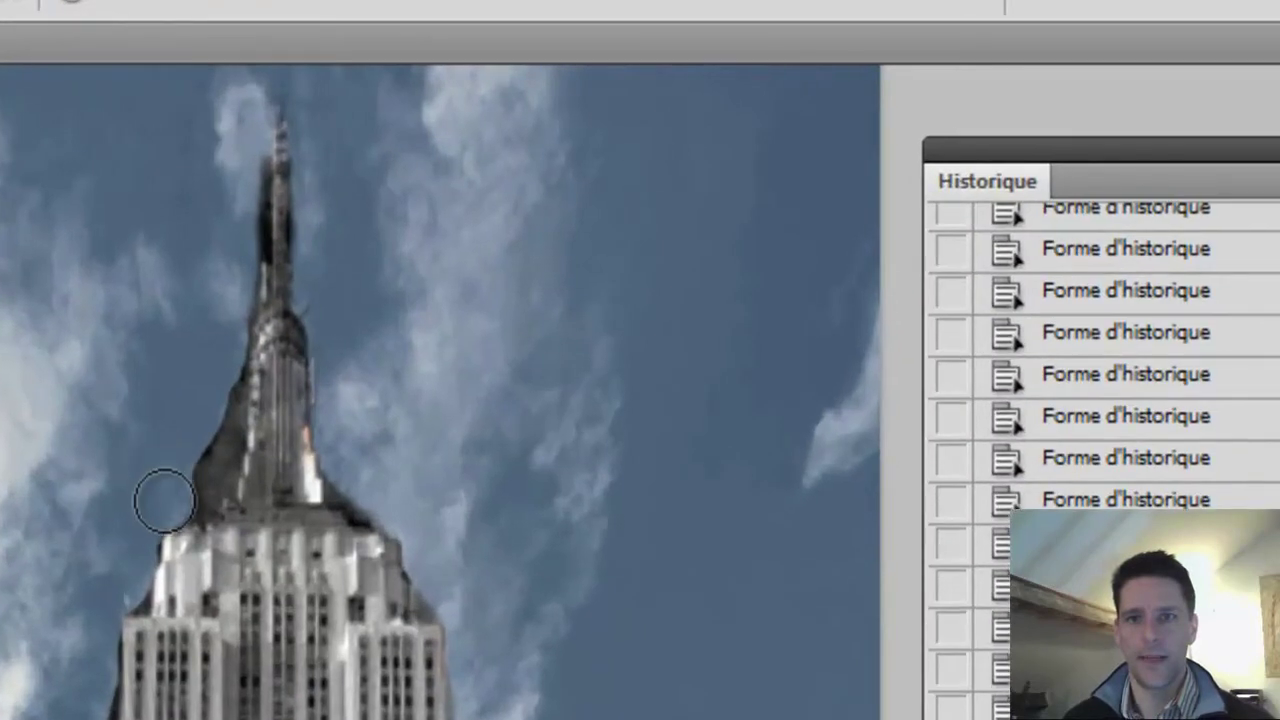
mouse_move(190, 478)
left_mouse_down()
mouse_move(217, 443)
mouse_move(203, 460)
mouse_move(222, 367)
left_mouse_up()
left_click_drag(231, 254, 235, 172)
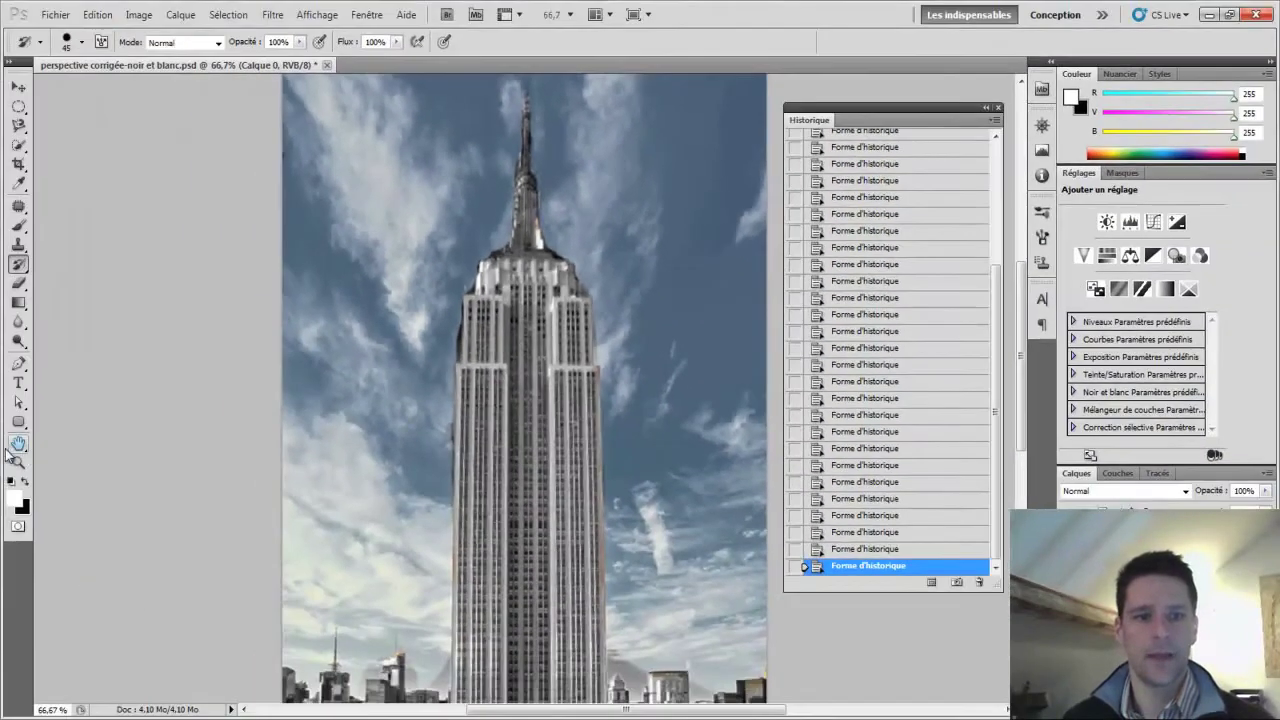
Save the image as "perspective corrigée-noir et blanc+couleur.psd" in Photoshop format with compatibility maximised
double_click(19, 444)
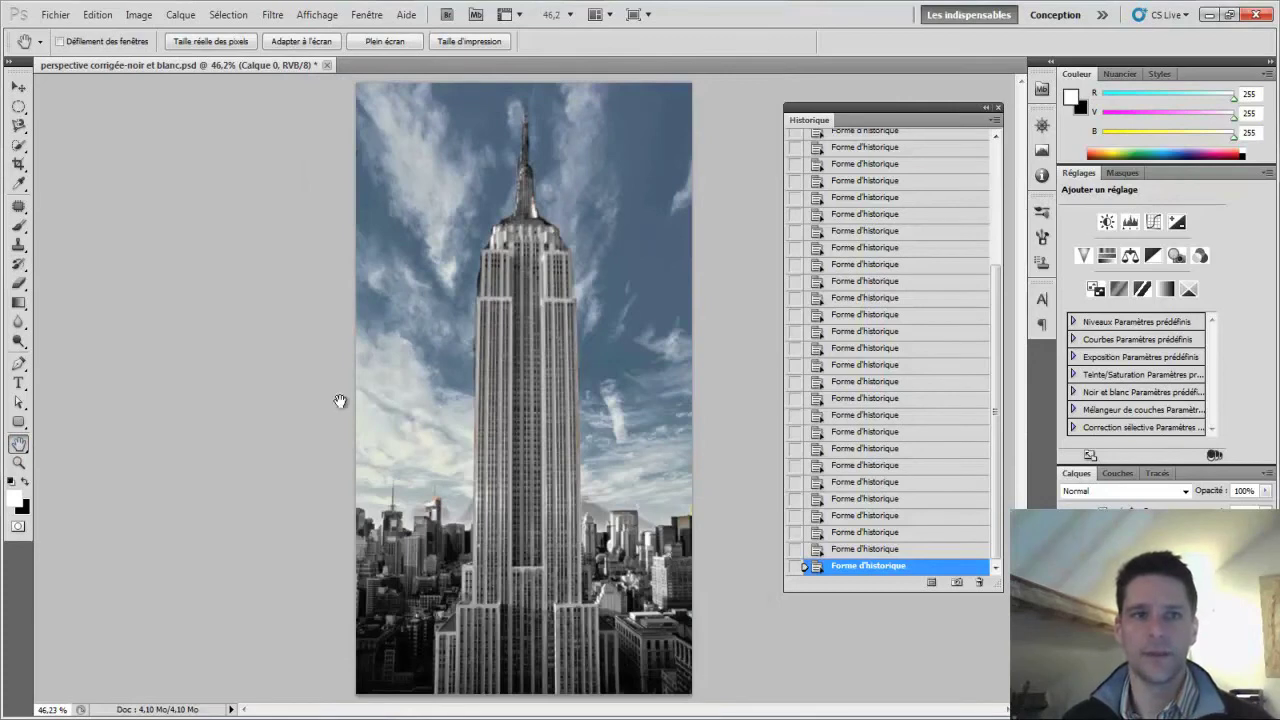
left_click(56, 15)
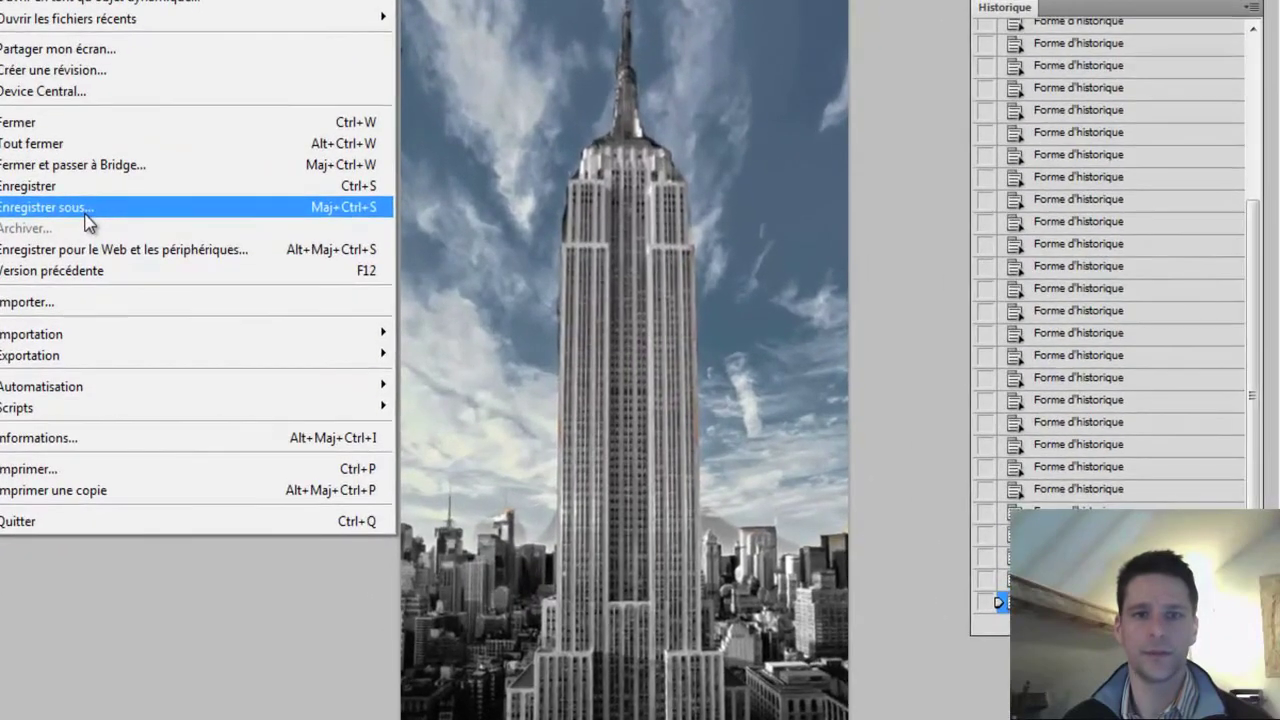
left_click(93, 228)
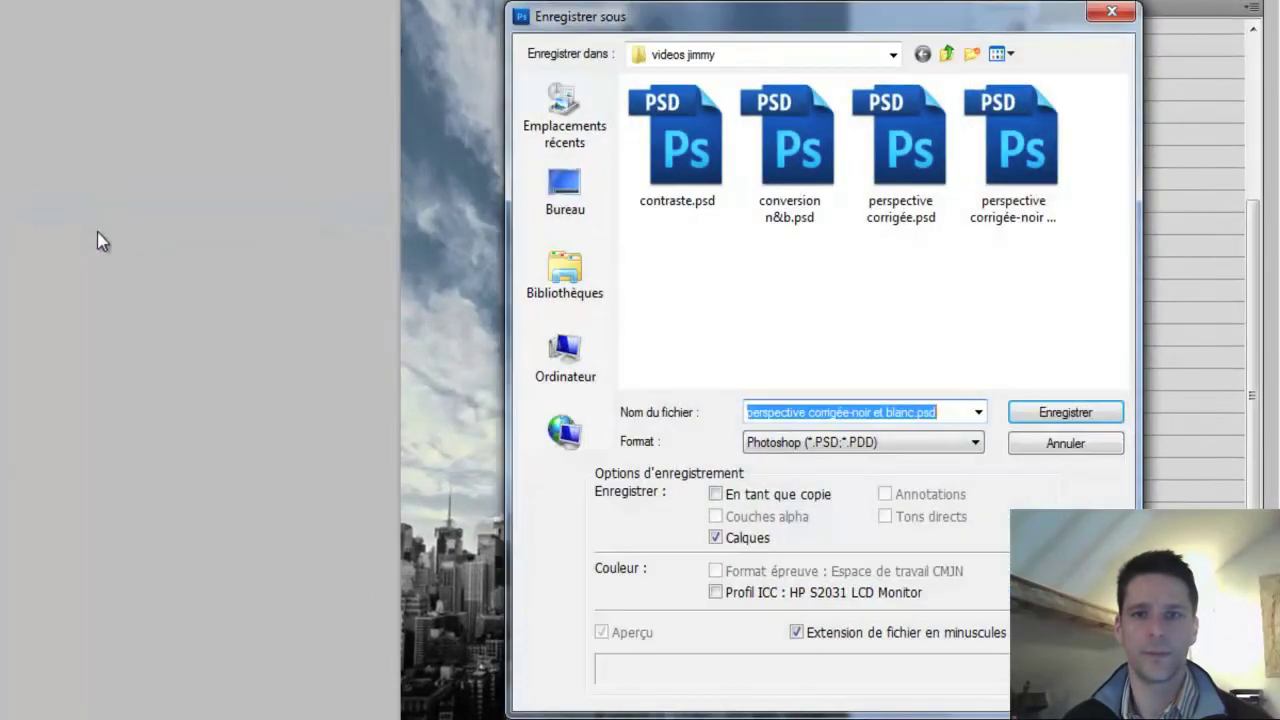
left_click(917, 414)
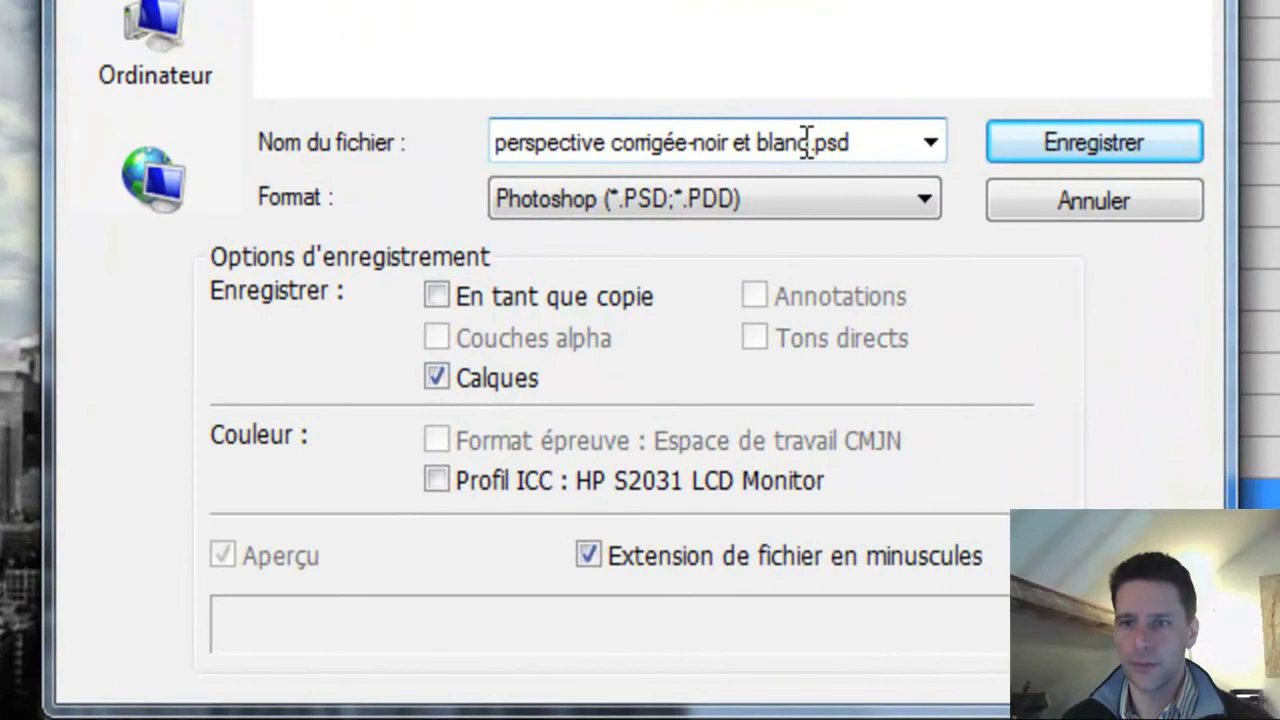
type("+couleur")
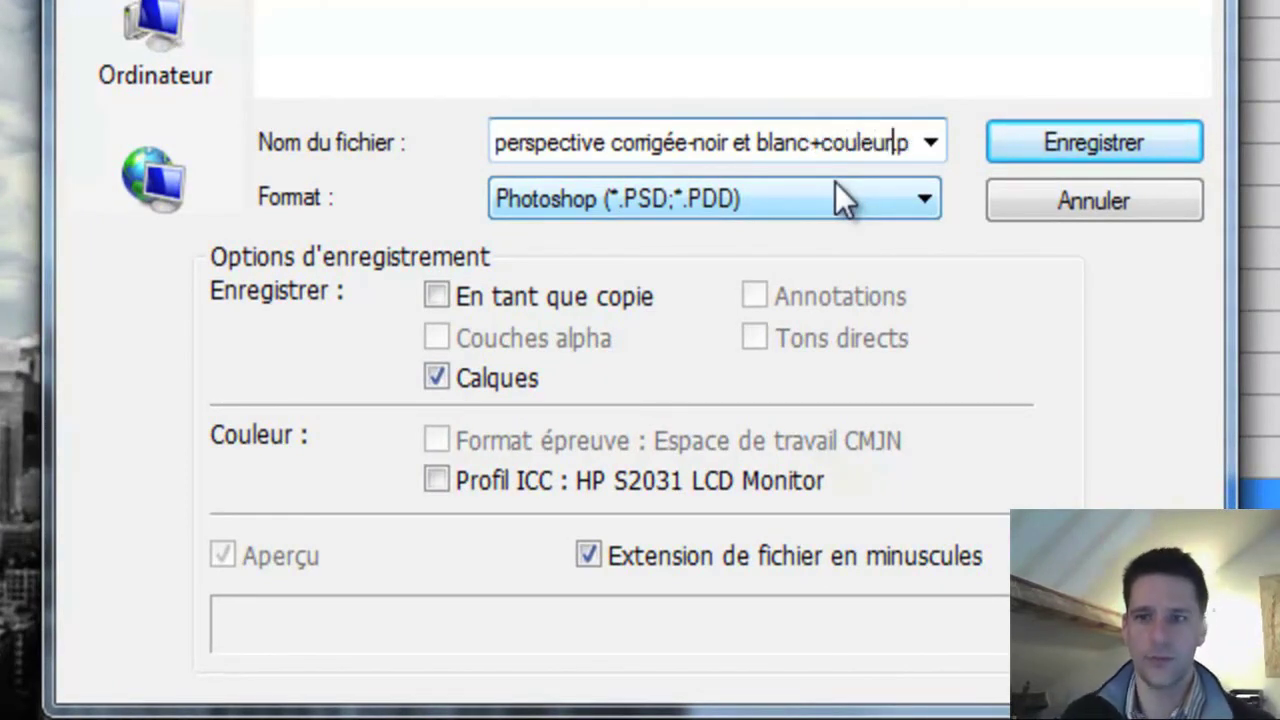
left_click(1160, 145)
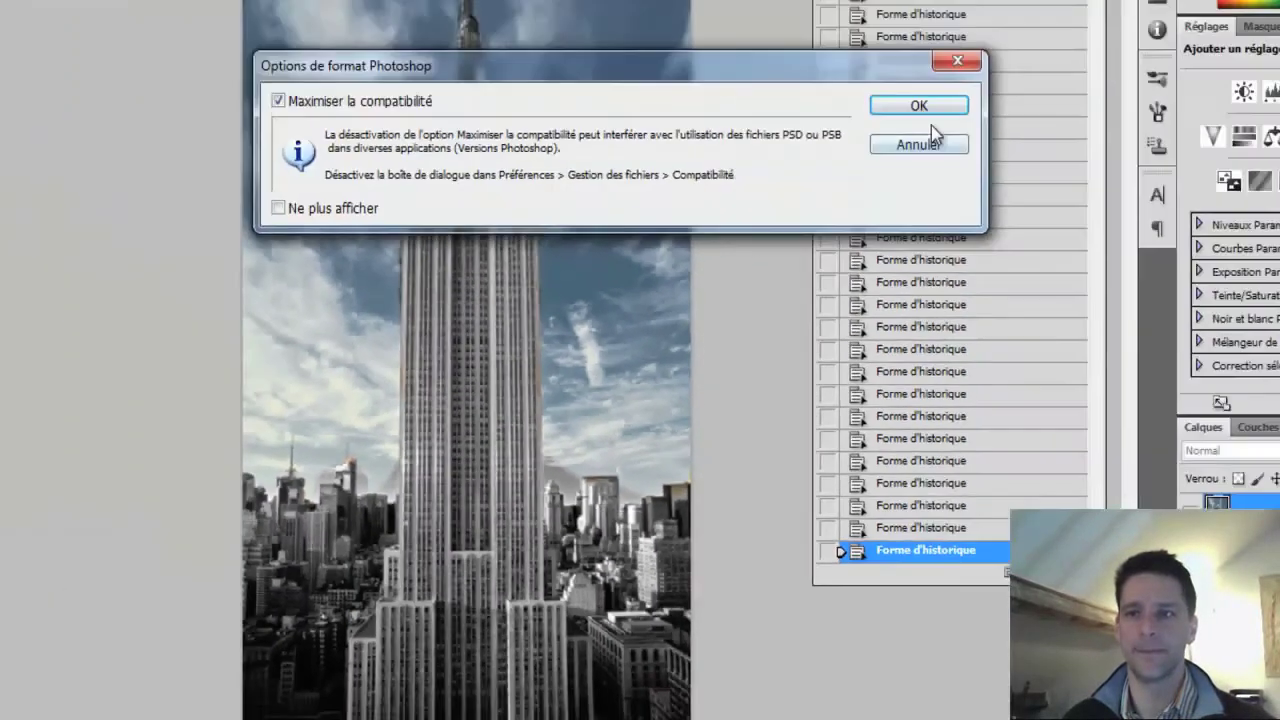
left_click(919, 106)
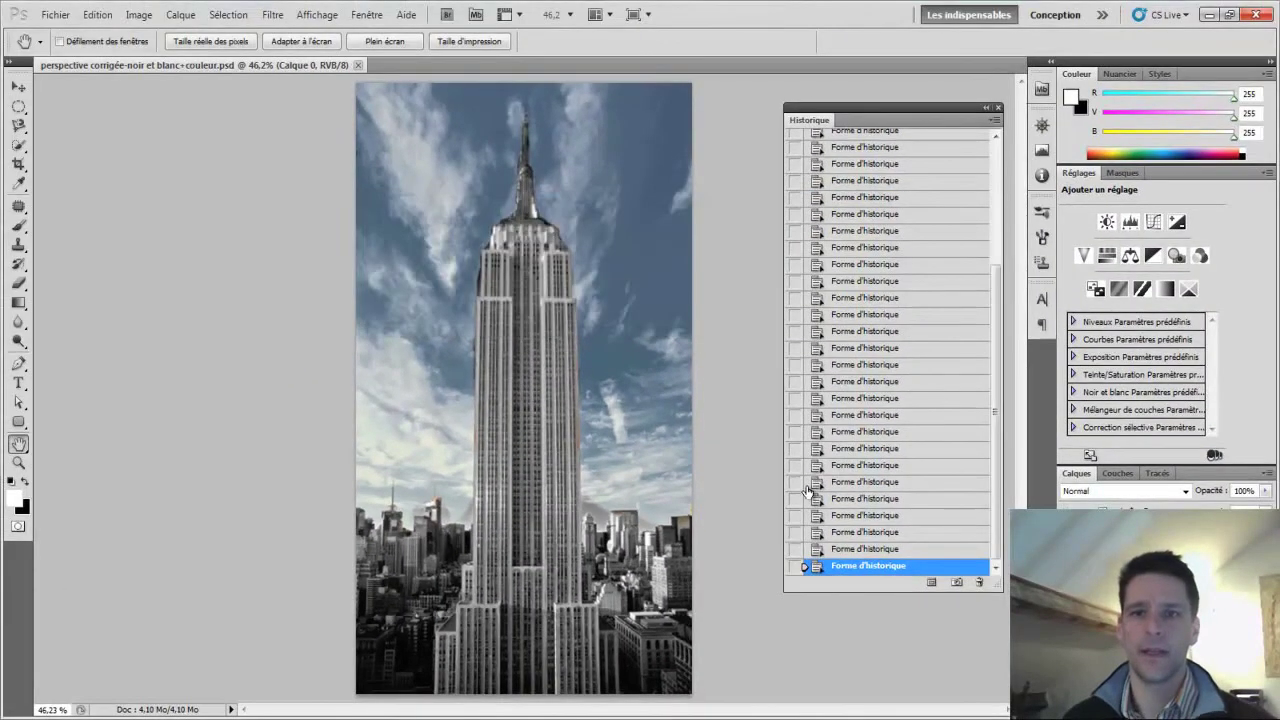